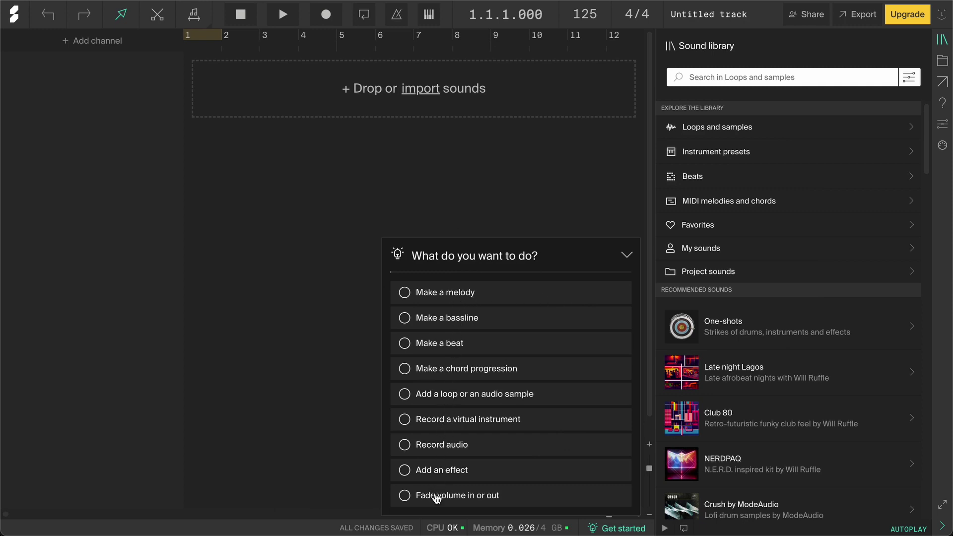
# Step: Dismiss the getting-started guide after briefly reopening it
pyautogui.click(627, 257)
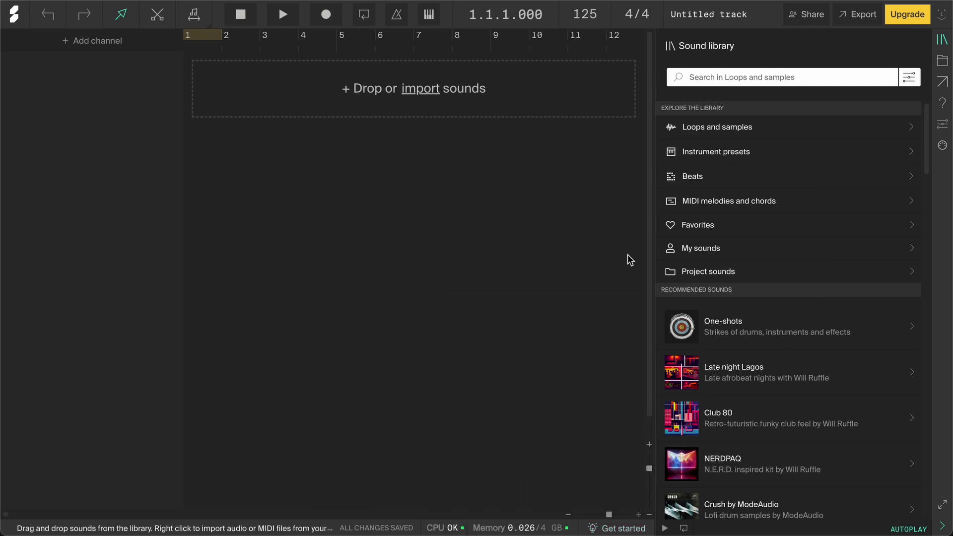
pyautogui.click(611, 529)
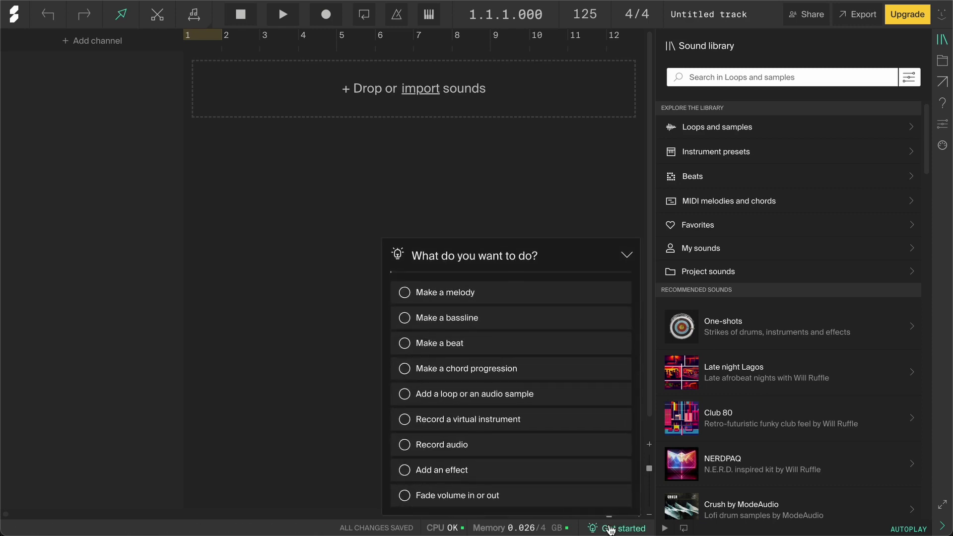
pyautogui.click(626, 257)
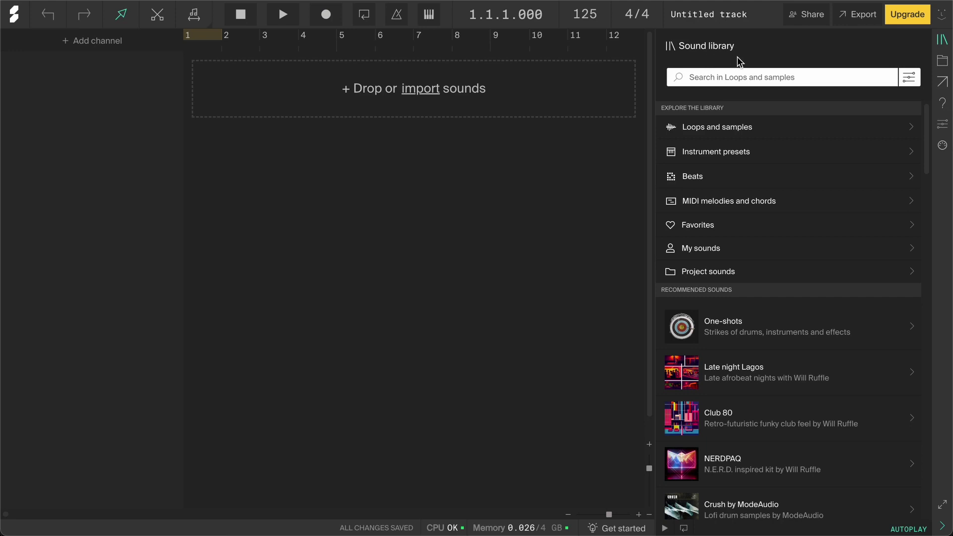
# Step: Look through the sidebar's Project, Export, Help, Settings and MIDI panels
pyautogui.click(942, 62)
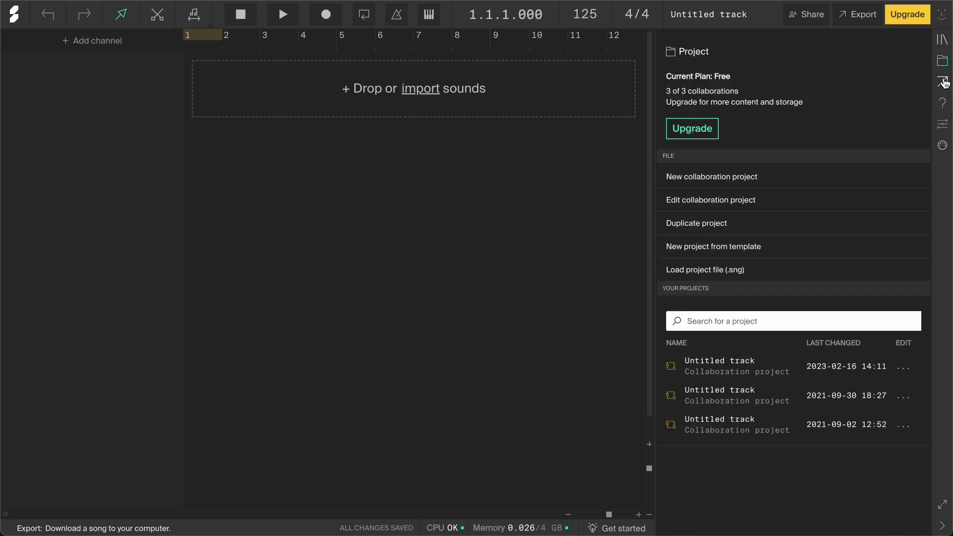
pyautogui.click(943, 83)
pyautogui.click(944, 104)
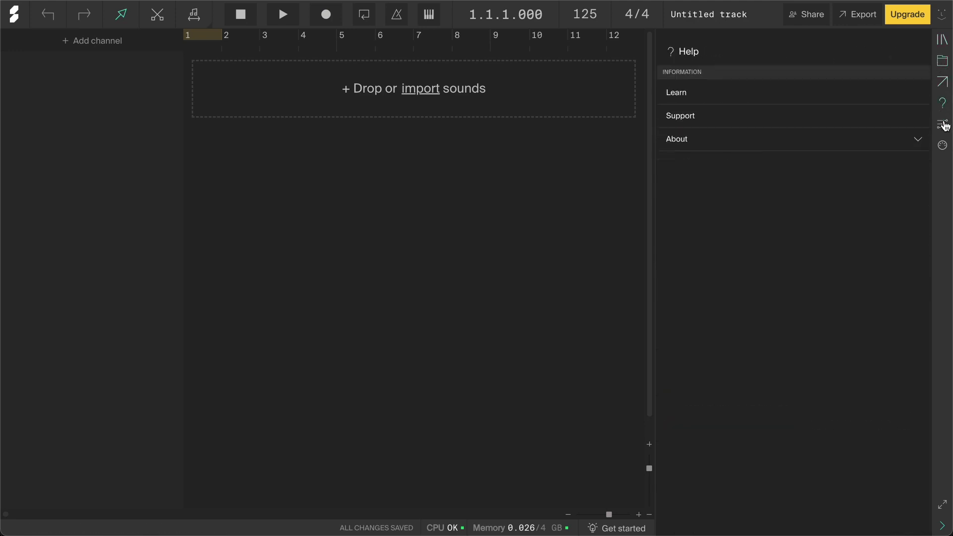
pyautogui.click(945, 127)
pyautogui.click(943, 145)
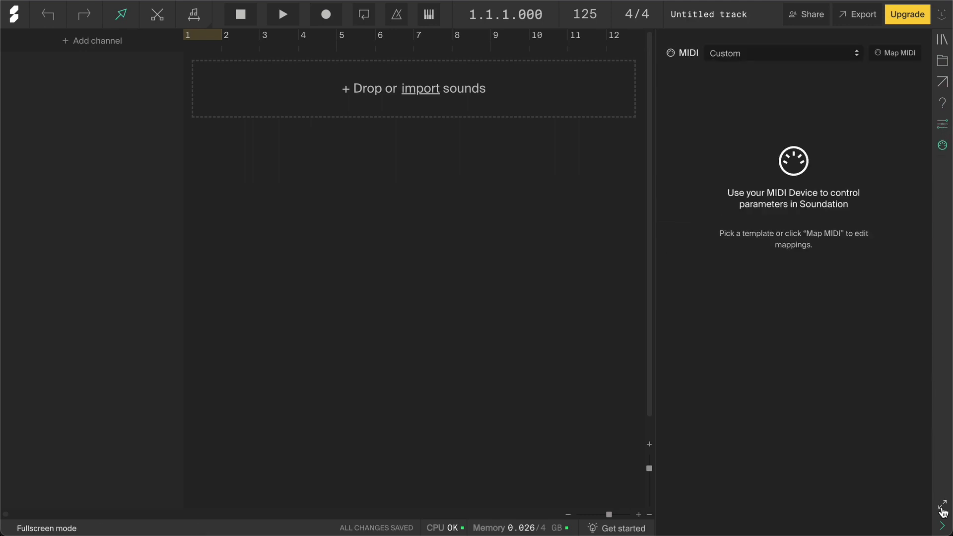
# Step: Hide and restore the side panel, then return to the Sound library
pyautogui.click(942, 526)
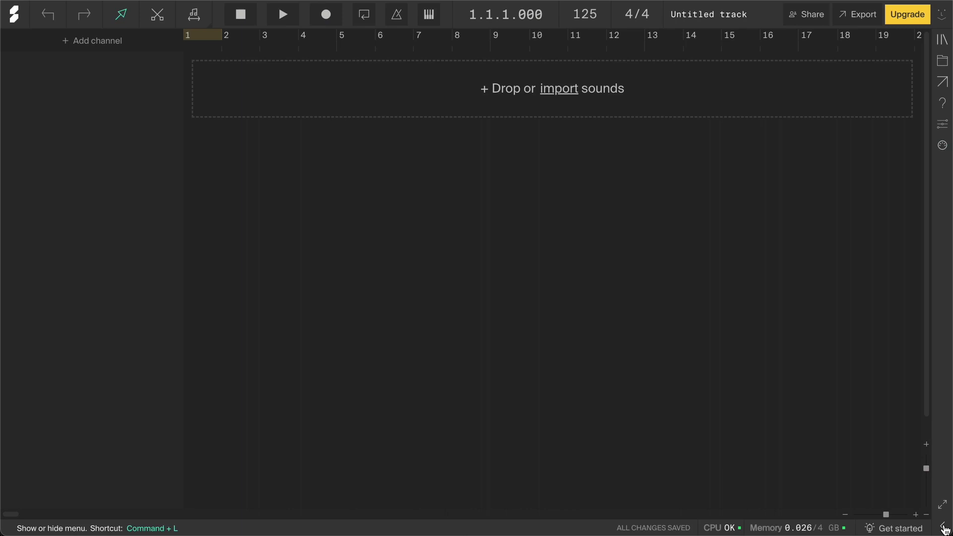
pyautogui.click(944, 527)
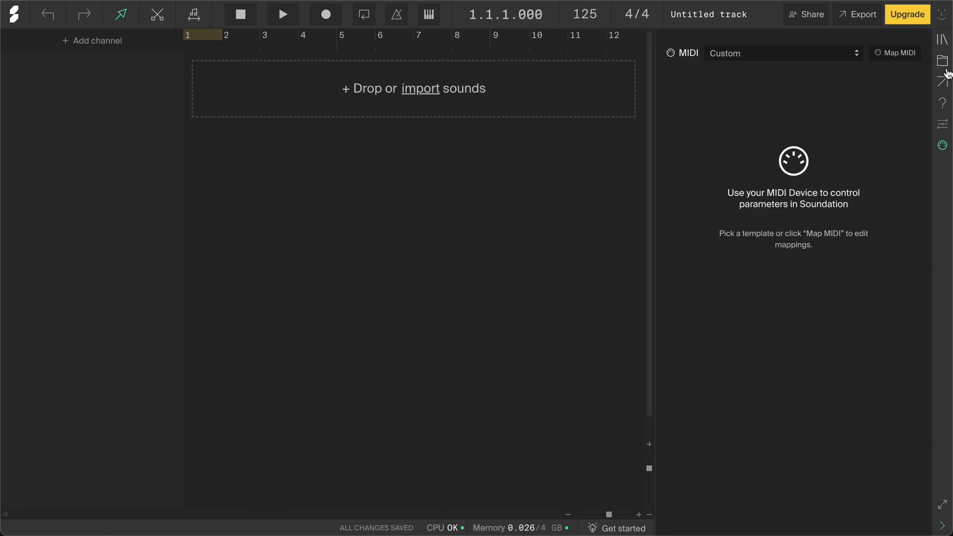
pyautogui.click(943, 42)
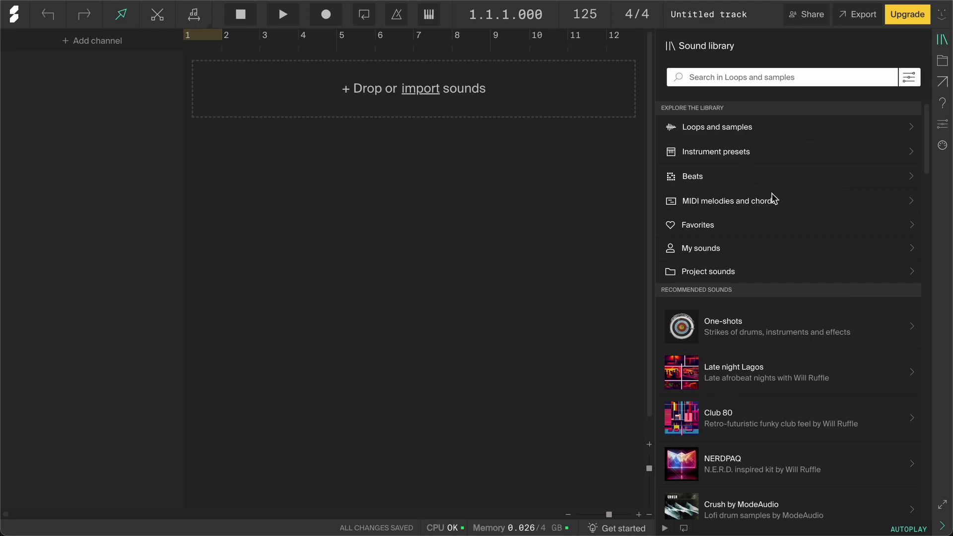
# Step: Search Loops and samples for 'key' and place Lux_Chord_2_FM_120_Club80_WillRuffle.wav at bar 1
pyautogui.click(758, 130)
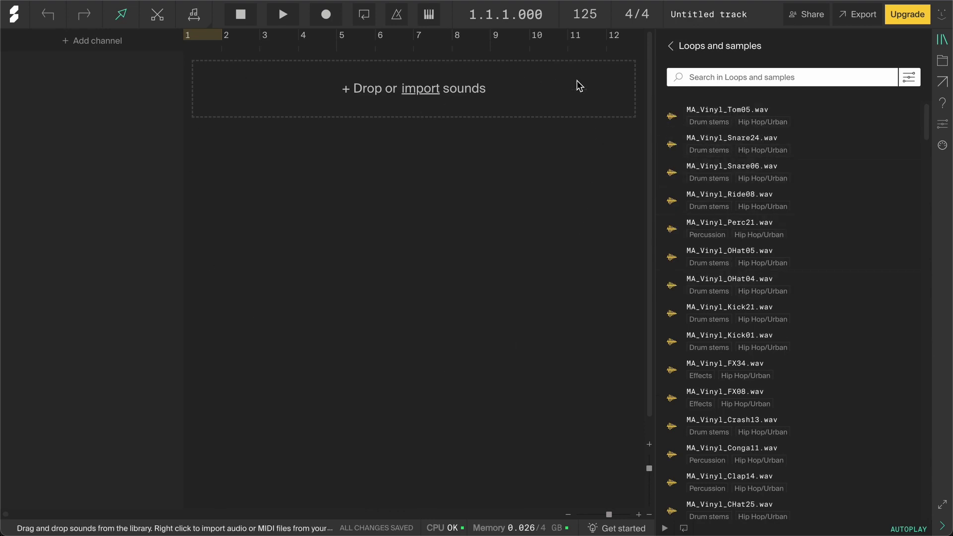
pyautogui.click(705, 77)
pyautogui.write('key')
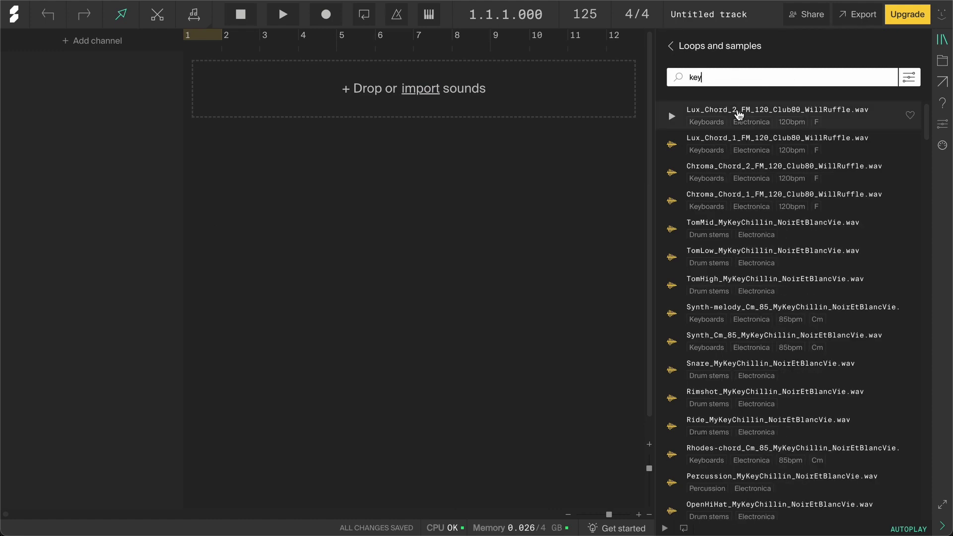
pyautogui.moveTo(740, 115); pyautogui.dragTo(253, 116)
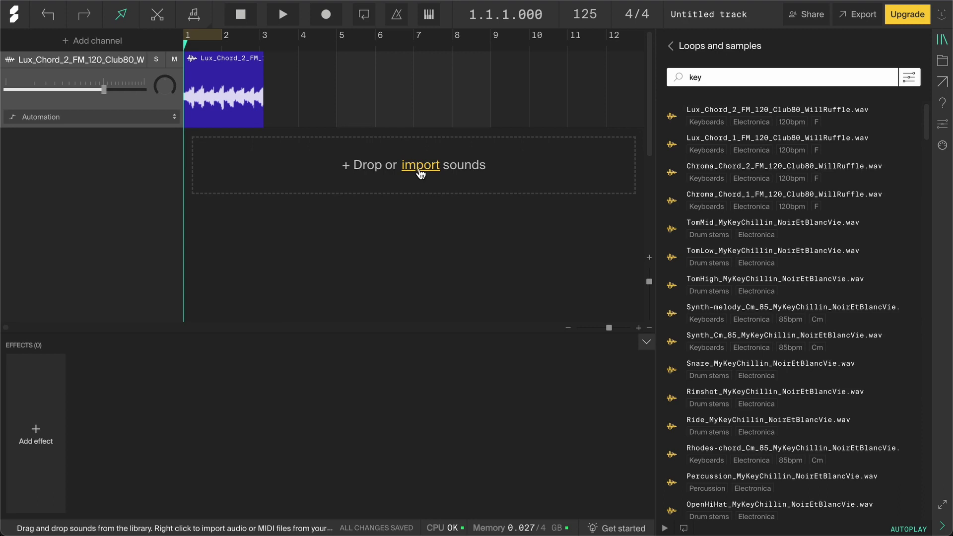
pyautogui.click(646, 342)
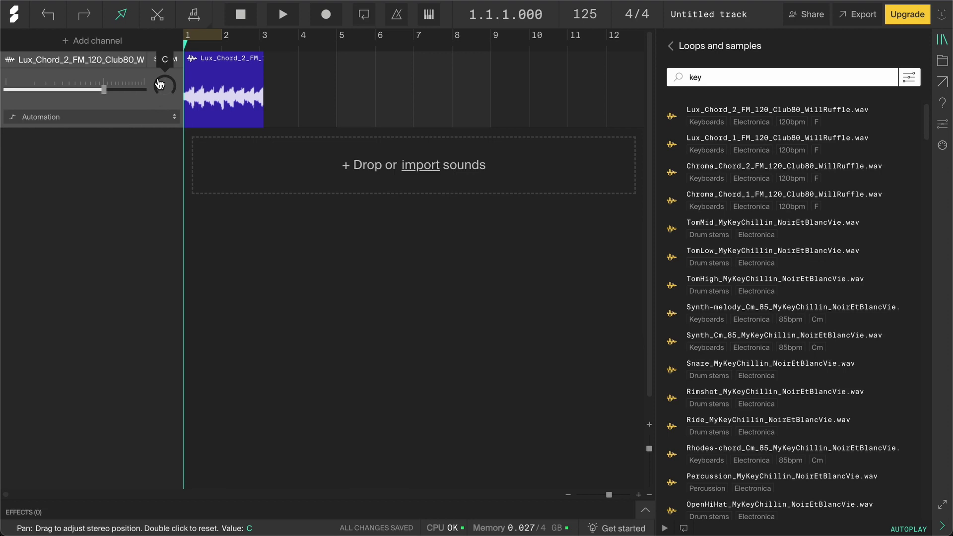
# Step: Add Beatmaker, Audio, Simple Synth and FX channels, then test the Lux_Chord volume slider near 0 dB
pyautogui.click(102, 50)
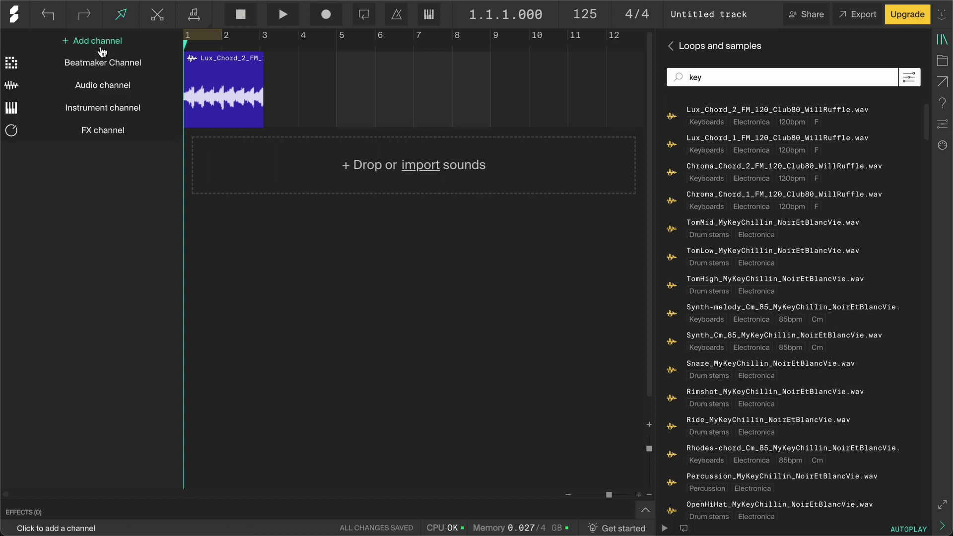
pyautogui.click(99, 64)
pyautogui.click(101, 42)
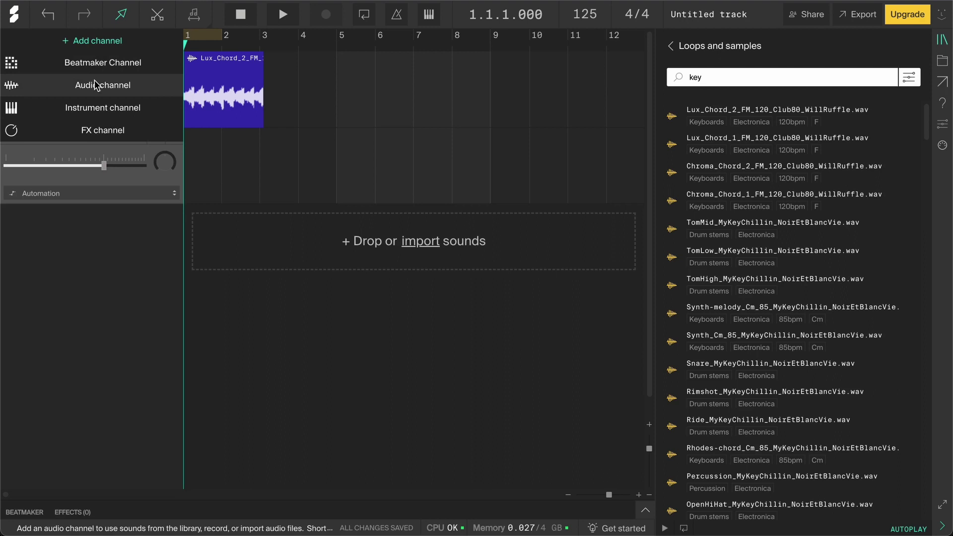
pyautogui.click(94, 84)
pyautogui.click(99, 40)
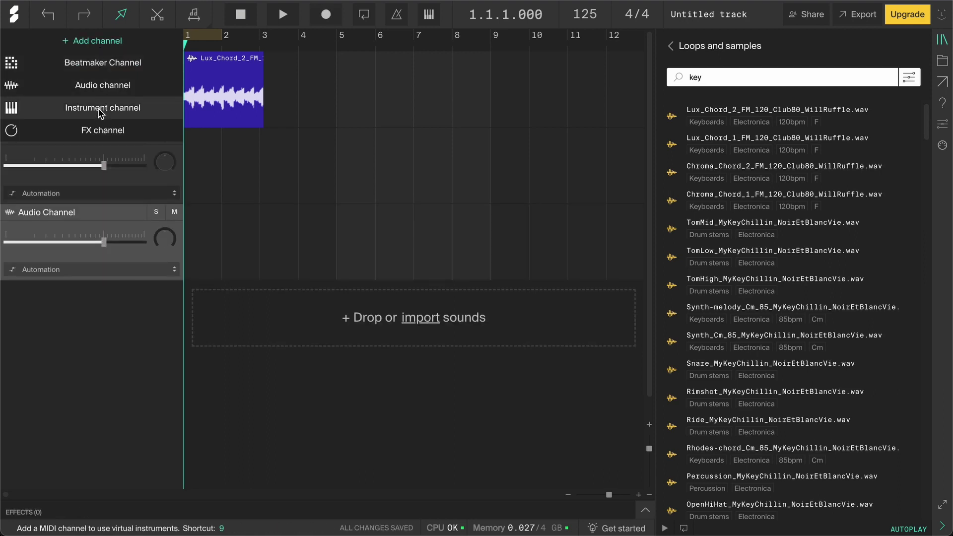
pyautogui.click(99, 110)
pyautogui.click(105, 43)
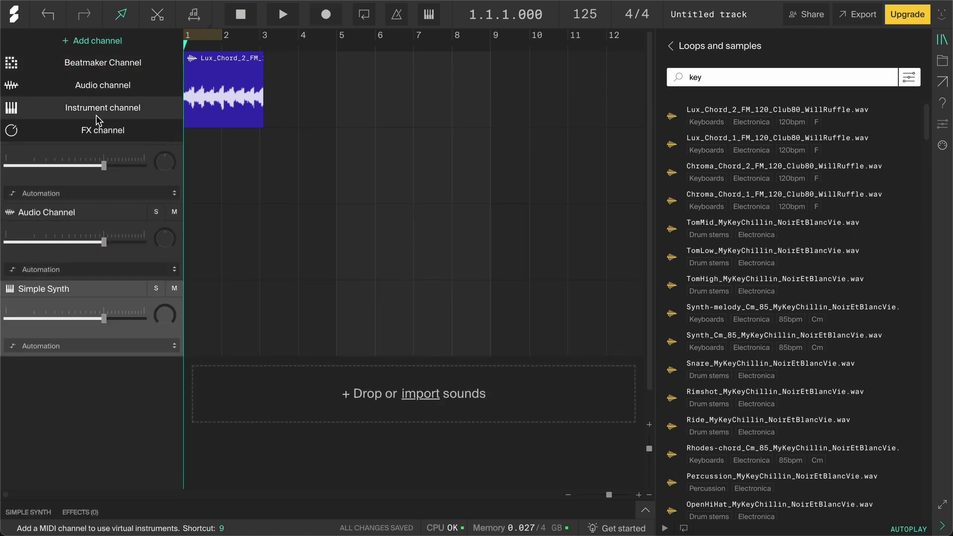
pyautogui.click(94, 132)
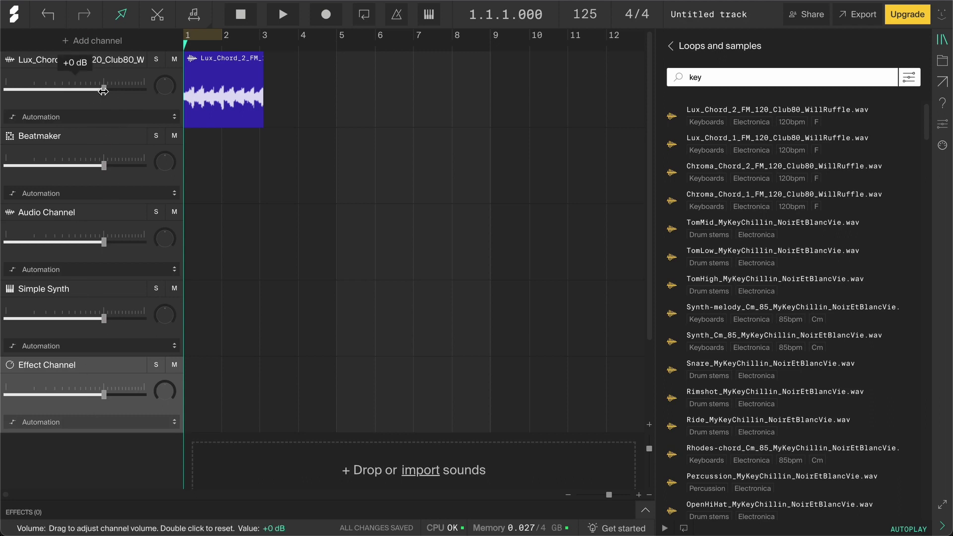
pyautogui.moveTo(104, 90)
pyautogui.mouseDown()
pyautogui.moveTo(45, 89)
pyautogui.moveTo(124, 89)
pyautogui.moveTo(105, 90)
pyautogui.mouseUp()
pyautogui.moveTo(165, 85); pyautogui.dragTo(165, 101)
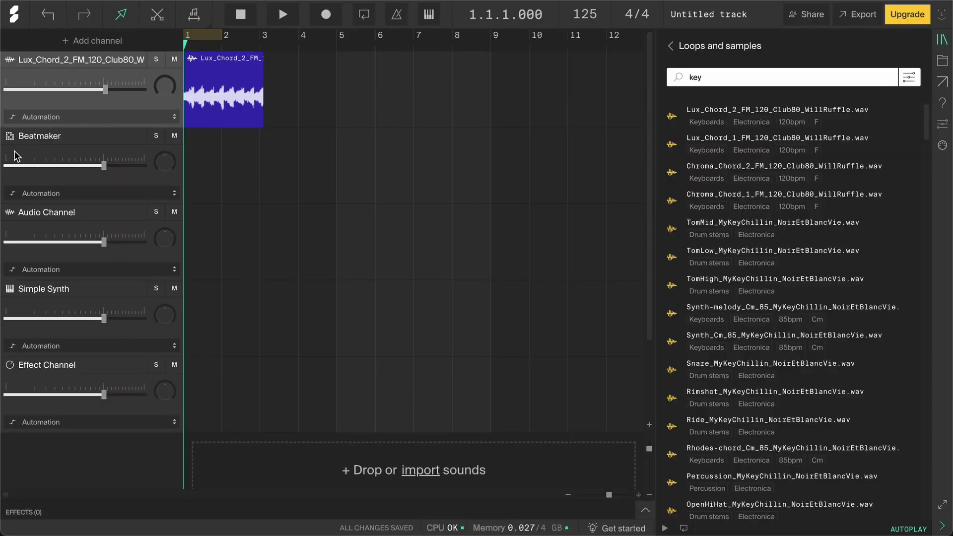
# Step: Create bar-1 clips on Beatmaker and Simple Synth, and draw a lengthened D4 note in the synth clip
pyautogui.doubleClick(195, 149)
pyautogui.doubleClick(195, 301)
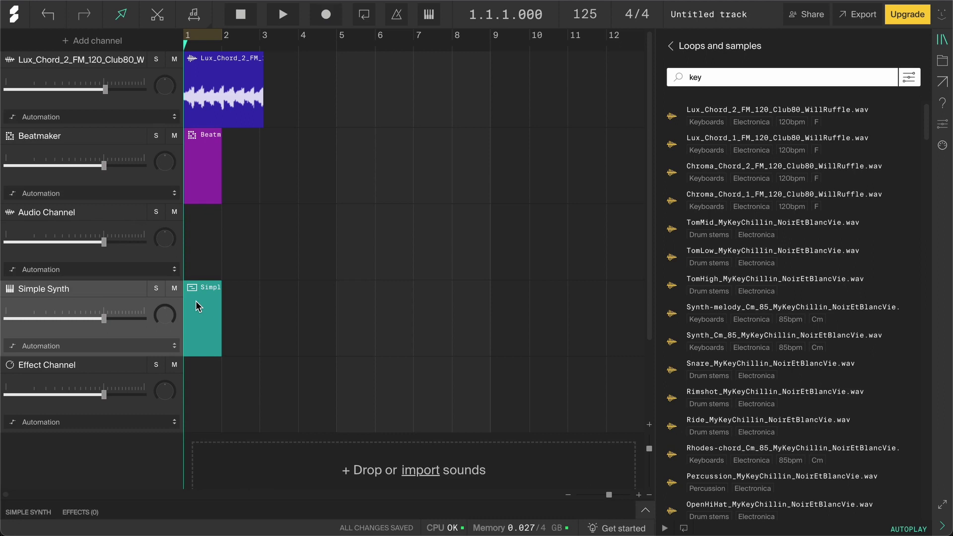
pyautogui.doubleClick(202, 310)
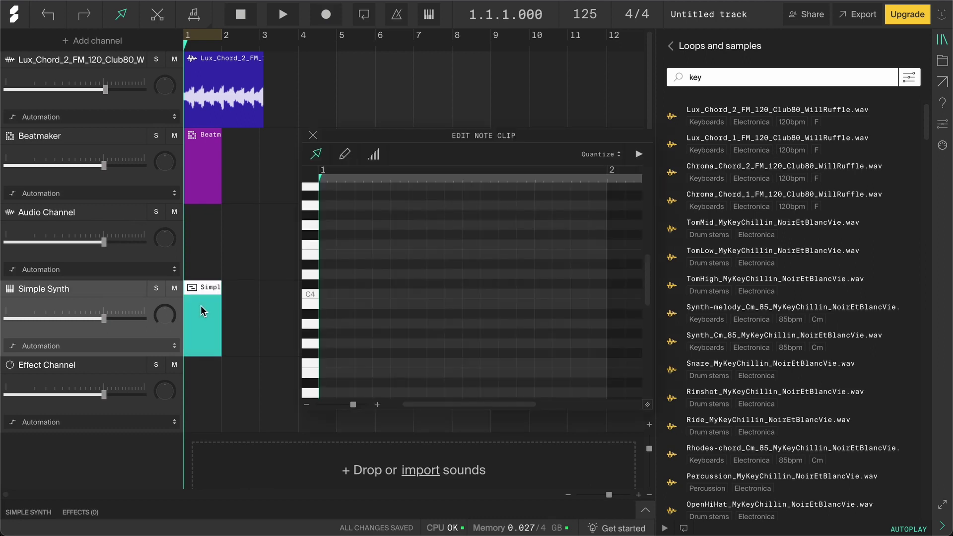
pyautogui.click(345, 154)
pyautogui.click(328, 274)
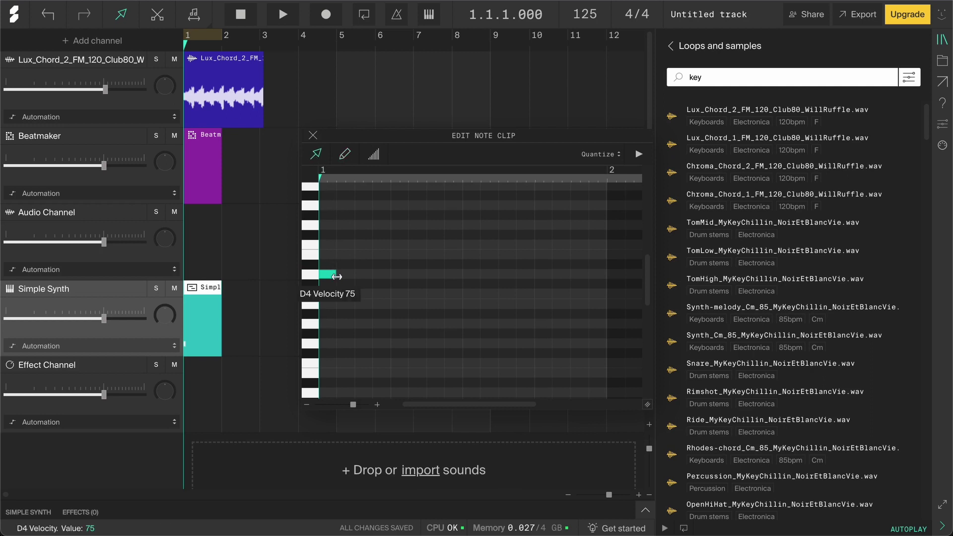
pyautogui.moveTo(328, 274); pyautogui.dragTo(474, 293)
pyautogui.click(314, 135)
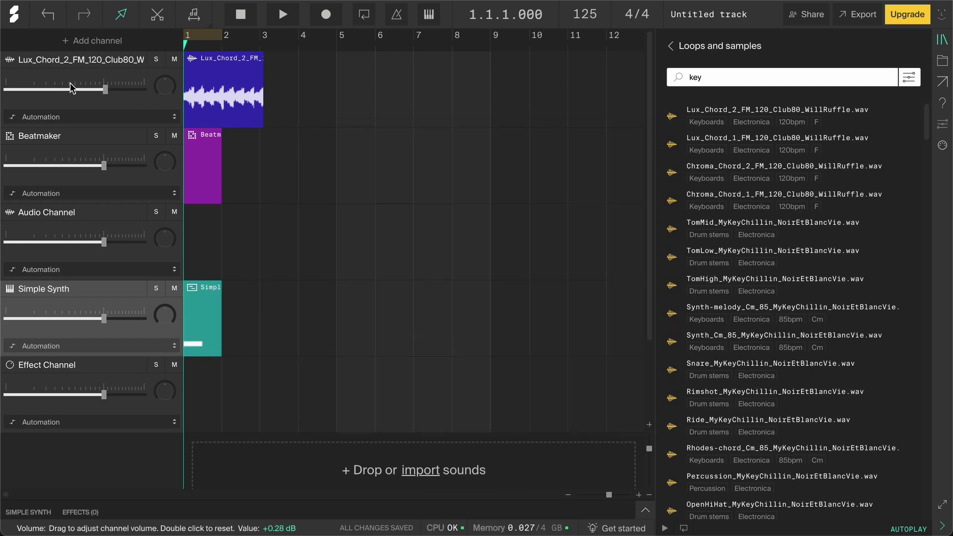
pyautogui.click(12, 68)
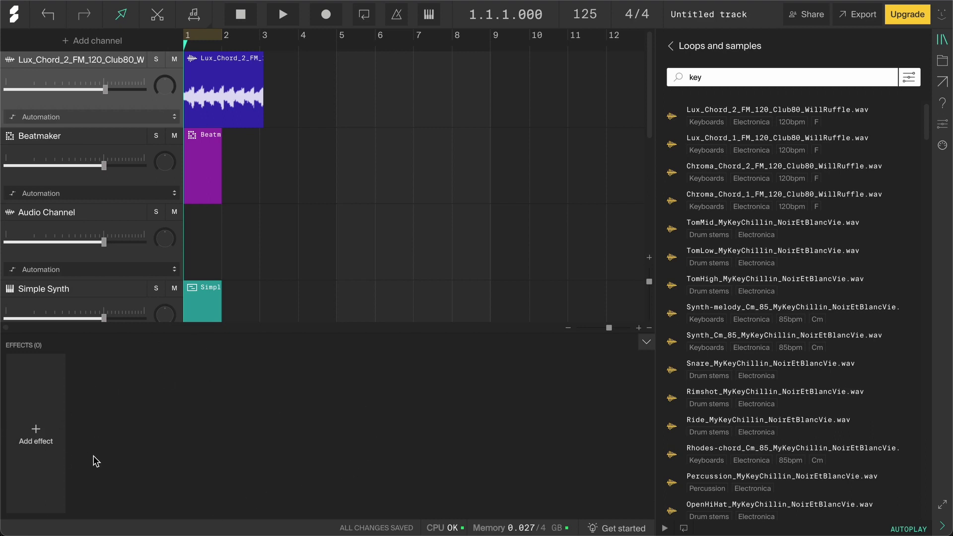
# Step: Add Filter and Fakie effects to the channel, then delete both again
pyautogui.click(49, 449)
pyautogui.click(54, 365)
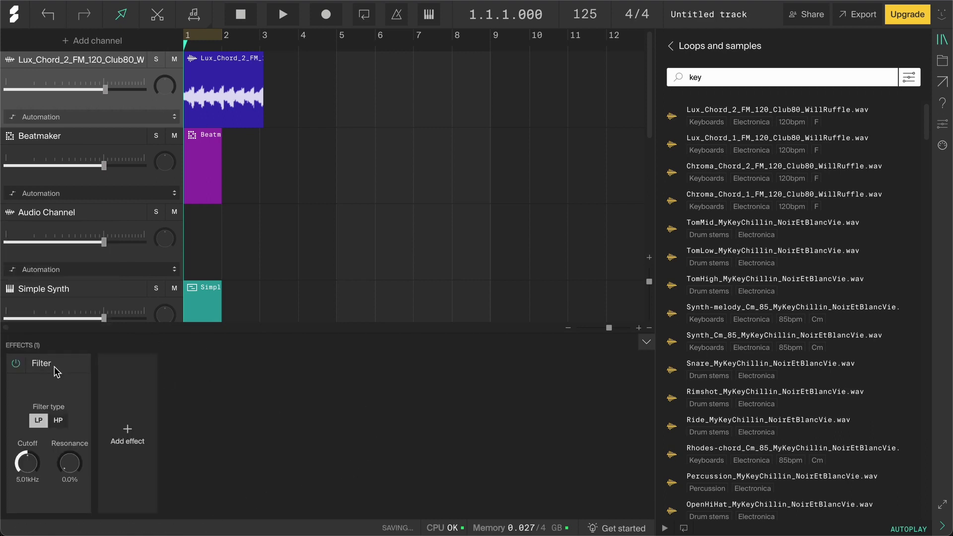
pyautogui.click(133, 454)
pyautogui.click(144, 345)
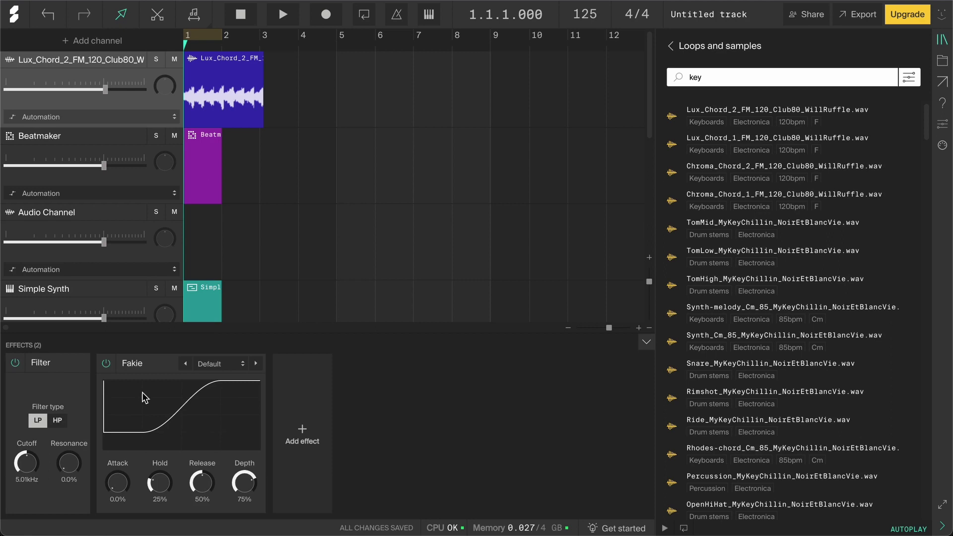
pyautogui.click(142, 393)
pyautogui.press('Delete')
pyautogui.click(51, 392)
pyautogui.press('Delete')
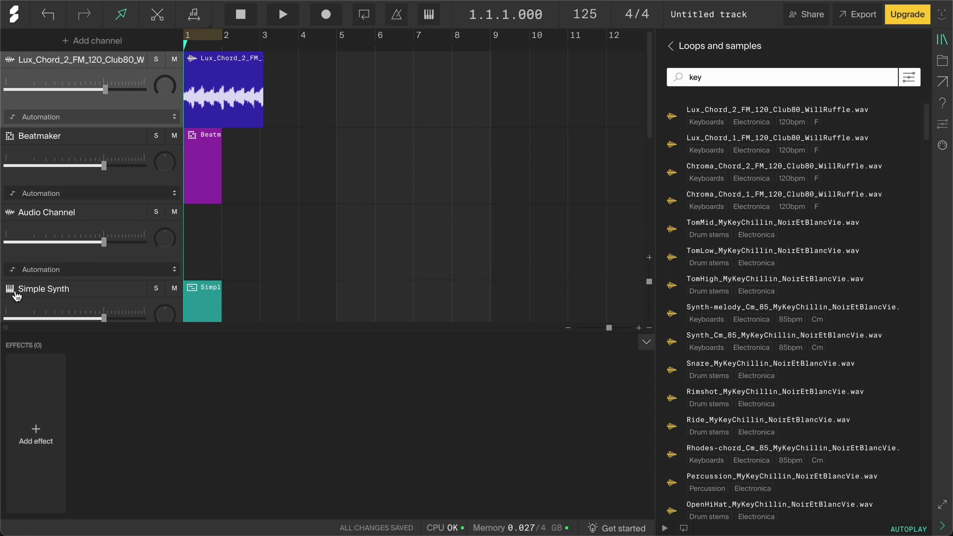
# Step: View the Simple Synth editor, then collapse the instrument and effects panel
pyautogui.click(12, 295)
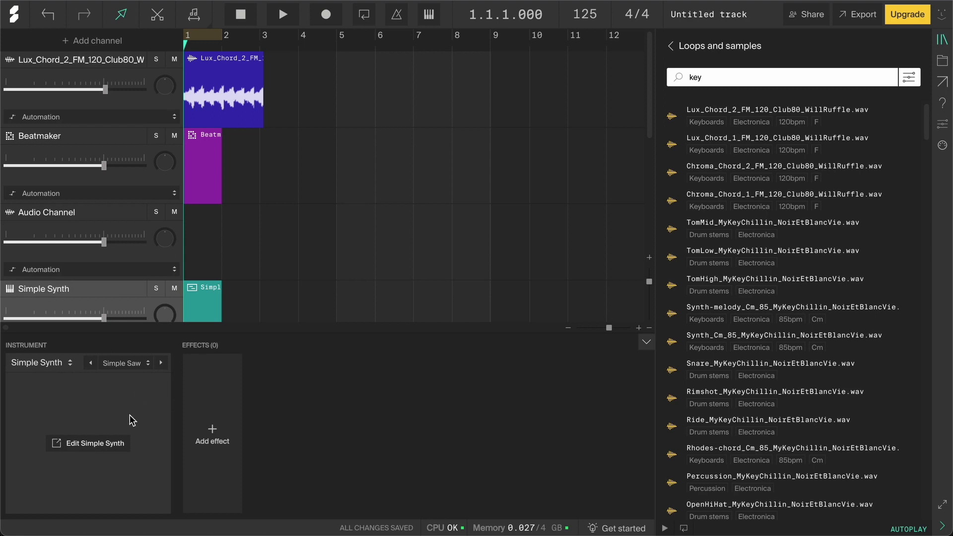
pyautogui.click(99, 446)
pyautogui.click(253, 58)
pyautogui.click(647, 344)
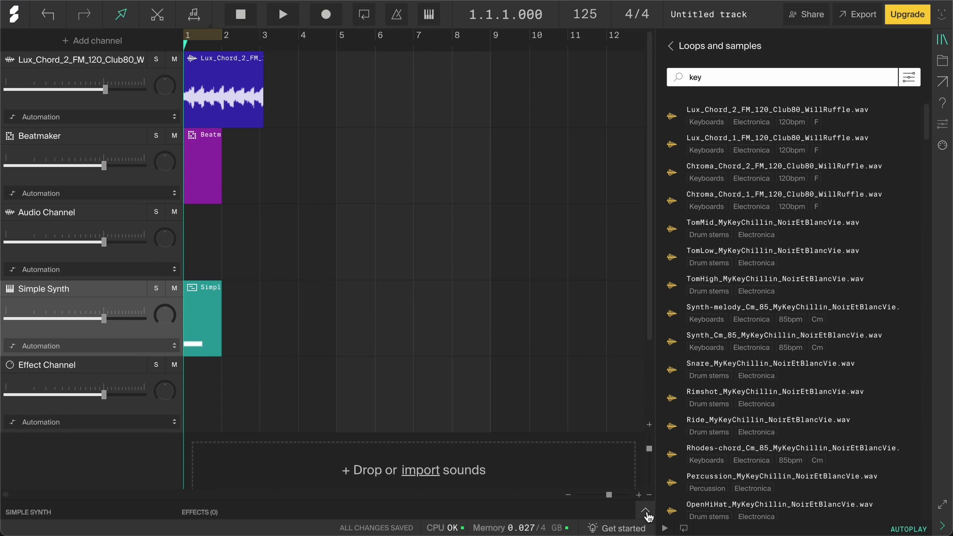
pyautogui.click(646, 512)
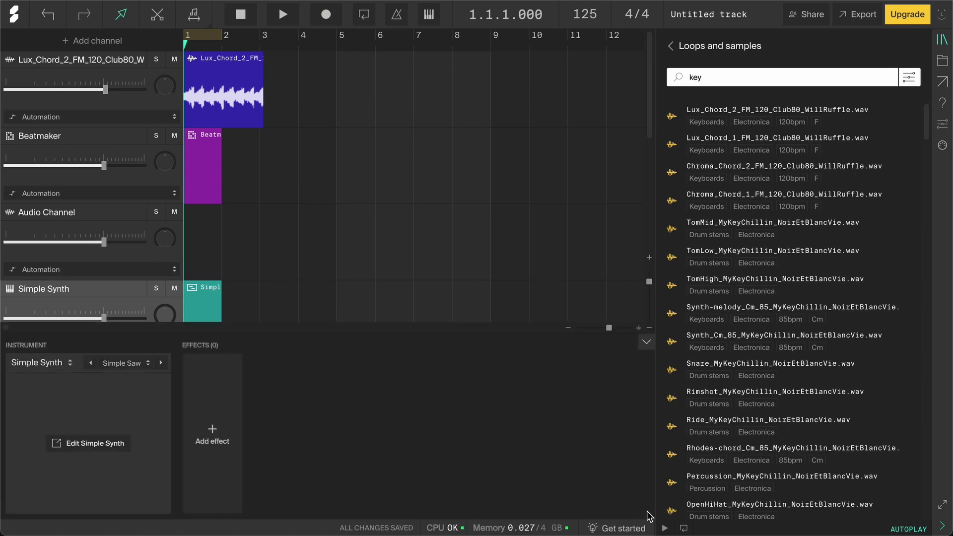
pyautogui.click(646, 345)
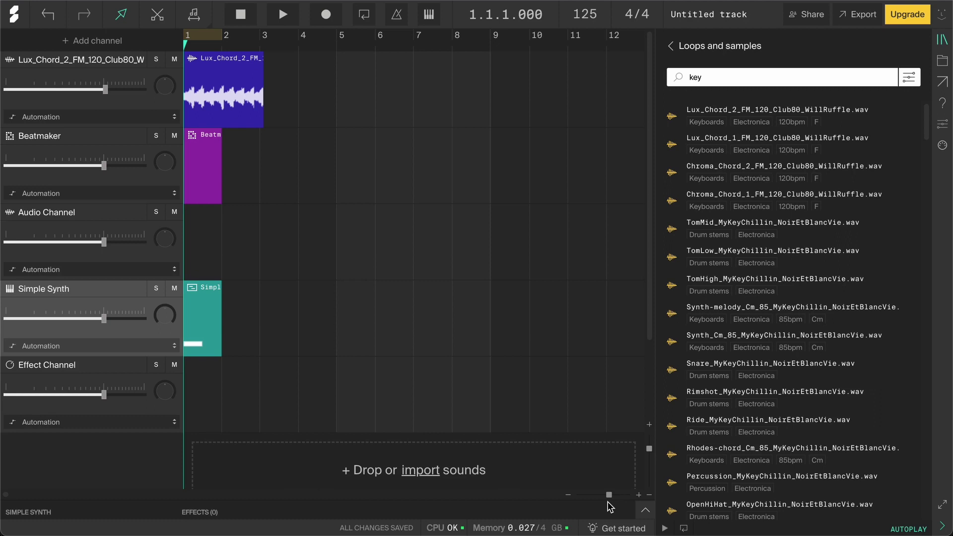
# Step: Zoom in and enlarge the tracks, then undo the synth note and the Beatmaker and Simple Synth clips
pyautogui.moveTo(609, 495); pyautogui.dragTo(617, 495)
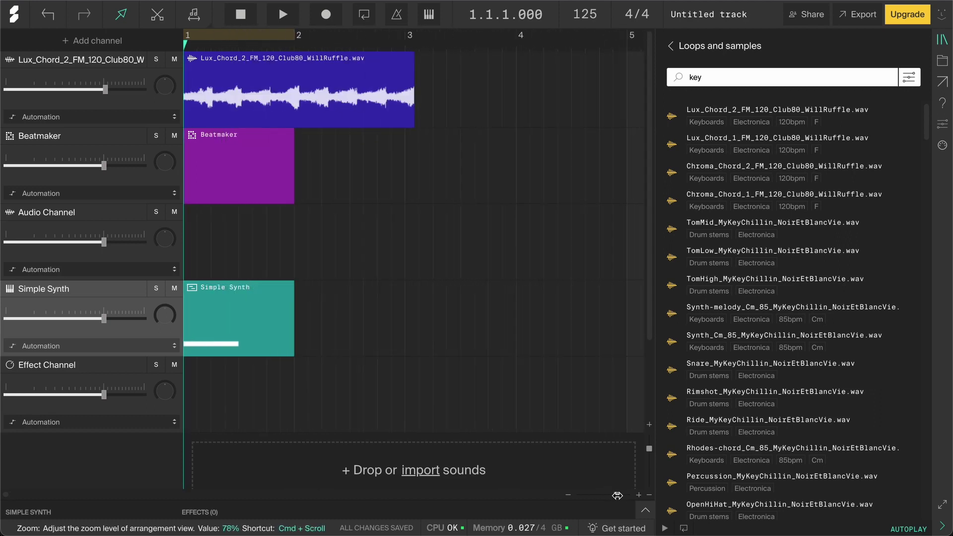
pyautogui.moveTo(648, 448)
pyautogui.mouseDown()
pyautogui.moveTo(652, 441)
pyautogui.moveTo(651, 448)
pyautogui.mouseUp()
pyautogui.moveTo(649, 237); pyautogui.dragTo(655, 216)
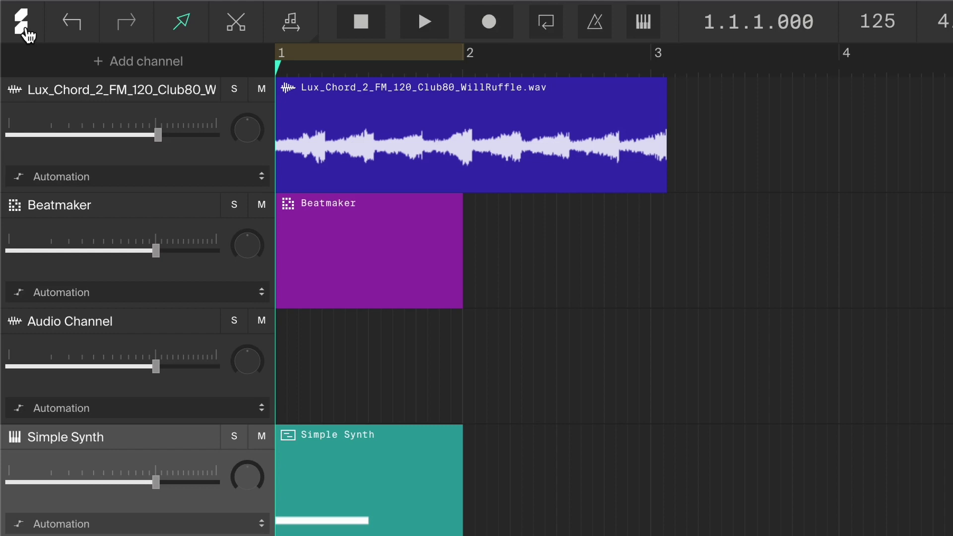
pyautogui.click(79, 26)
pyautogui.click(79, 26)
pyautogui.click(78, 26)
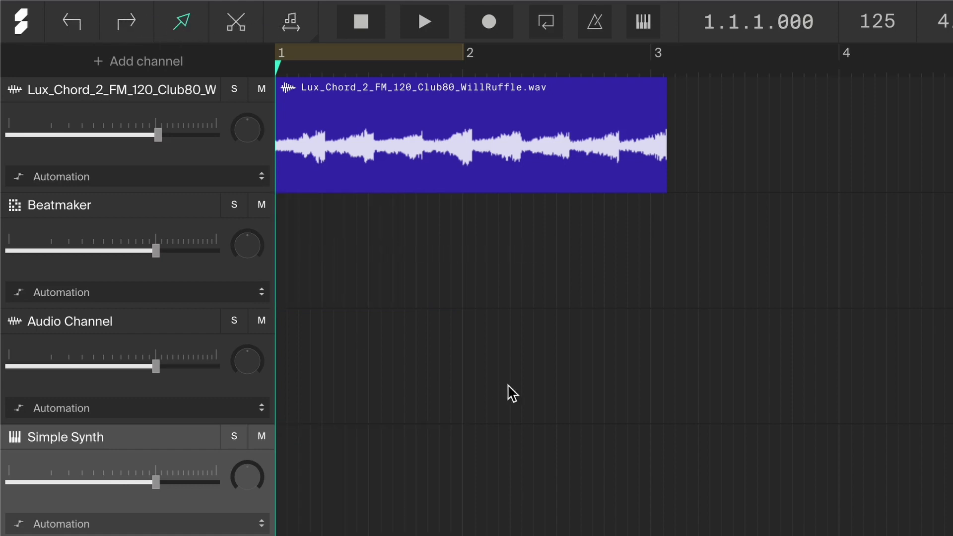
# Step: Trim the Lux_Chord clip and cut it at bar 1.3, bar 2 and bar 2.3
pyautogui.click(173, 31)
pyautogui.moveTo(604, 126)
pyautogui.mouseDown()
pyautogui.moveTo(687, 127)
pyautogui.moveTo(589, 125)
pyautogui.mouseUp()
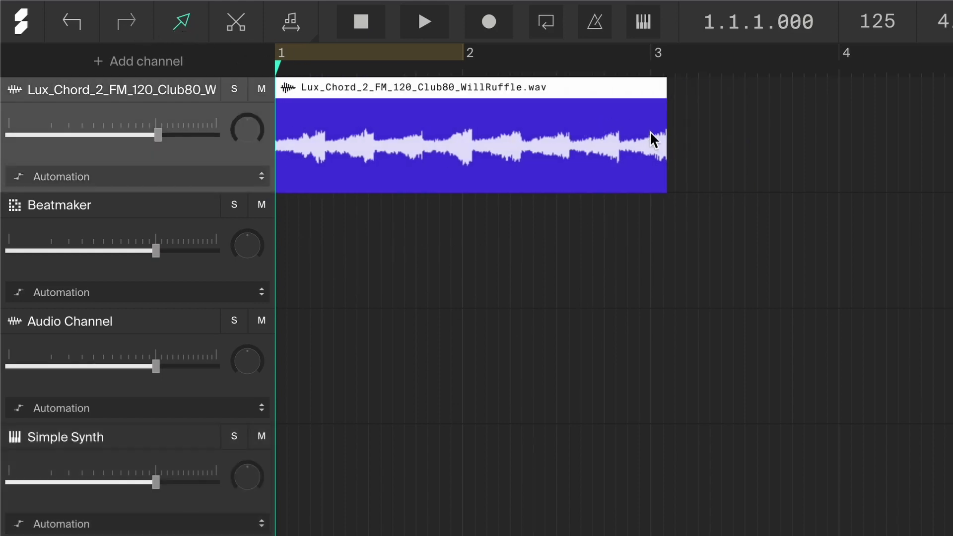
pyautogui.moveTo(664, 140); pyautogui.dragTo(668, 173)
pyautogui.click(236, 25)
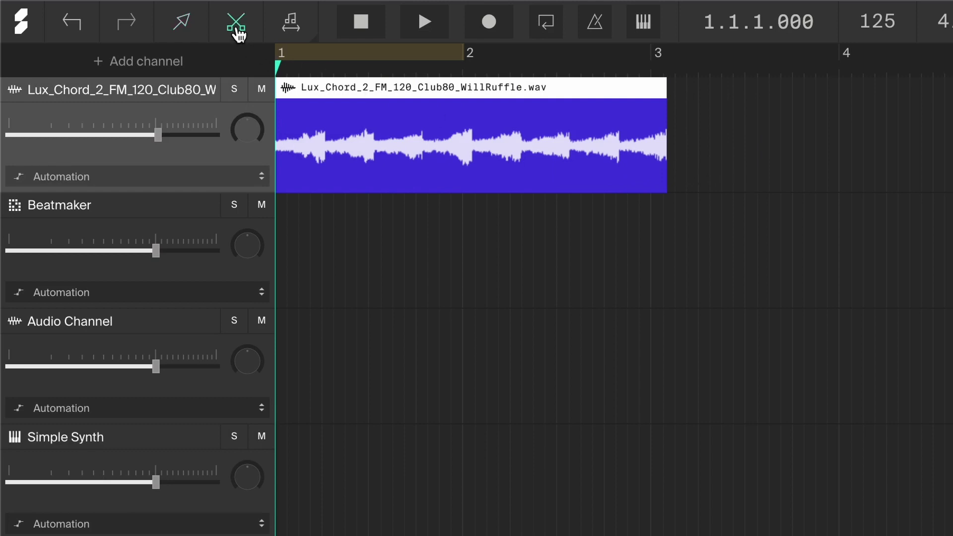
pyautogui.click(373, 158)
pyautogui.click(465, 159)
pyautogui.click(559, 156)
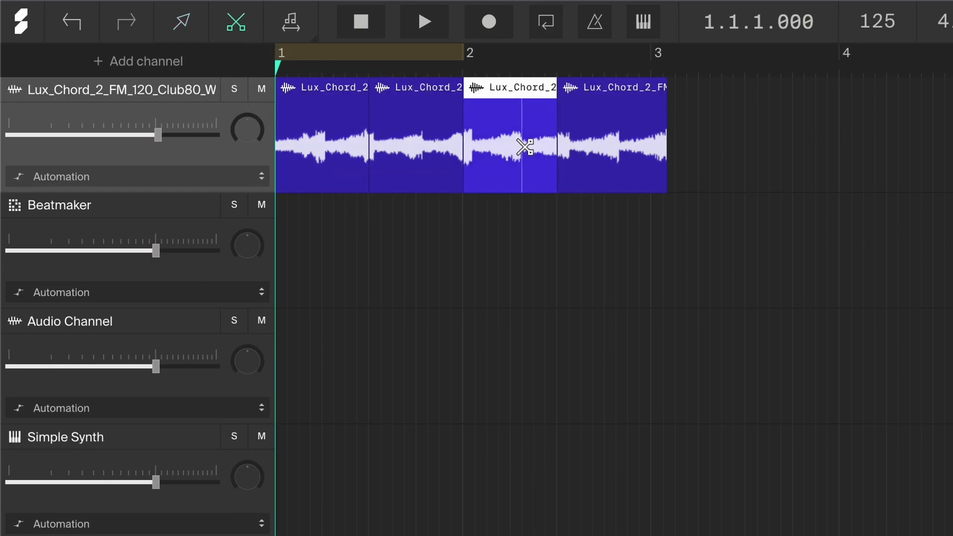
# Step: Pitch-stretch the last Lux_Chord piece so it ends at bar 4
pyautogui.click(290, 24)
pyautogui.click(318, 104)
pyautogui.moveTo(661, 155); pyautogui.dragTo(701, 159)
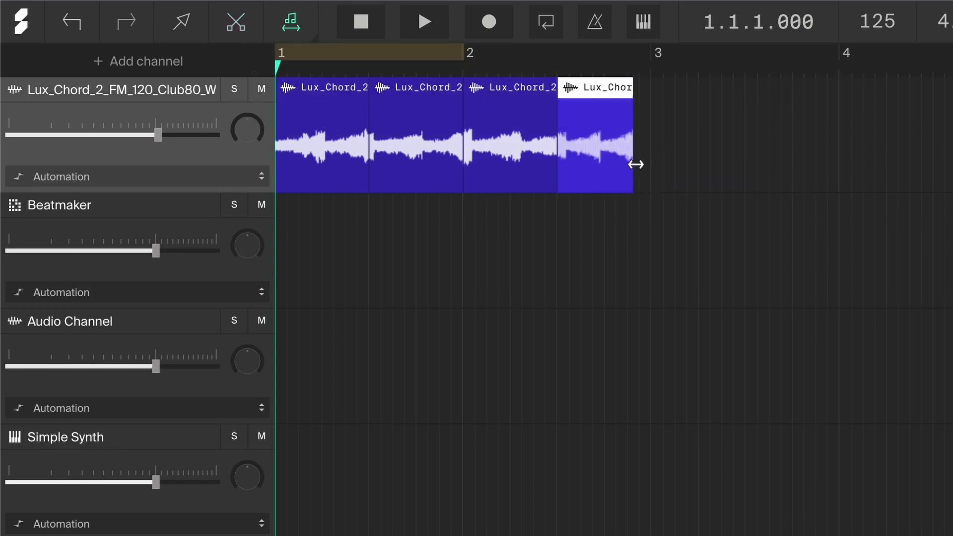
pyautogui.moveTo(636, 164); pyautogui.dragTo(838, 166)
pyautogui.click(300, 30)
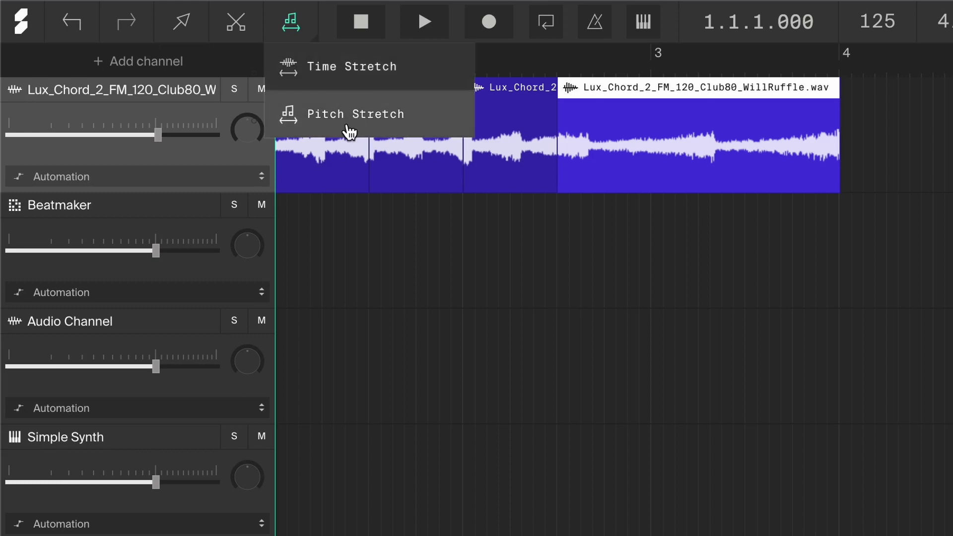
pyautogui.click(292, 23)
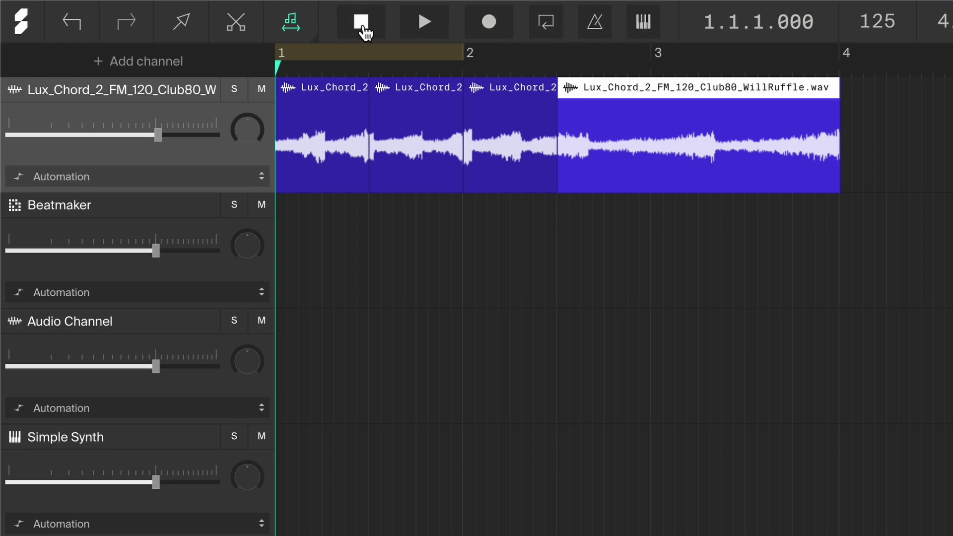
# Step: Play the arrangement from the beginning and stop it around bar 8
pyautogui.click(424, 27)
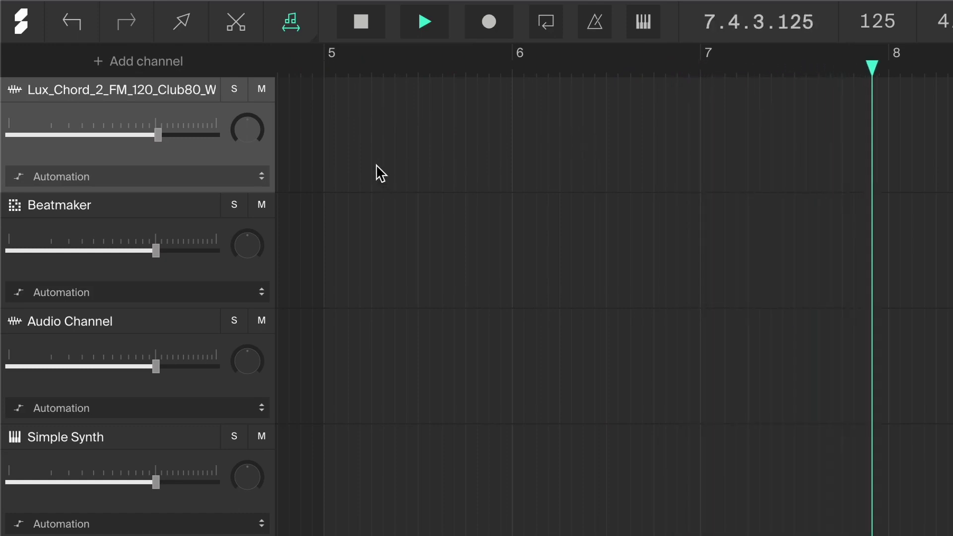
pyautogui.click(364, 26)
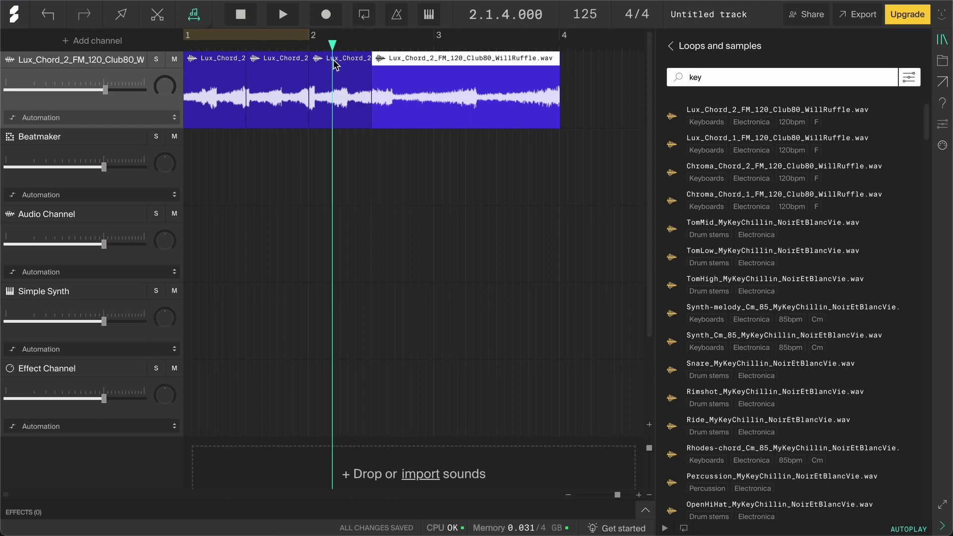
# Step: Play the chopped loop from 2.4.3, stop it, and rewind to 1.1.1.000
pyautogui.click(303, 64)
pyautogui.click(600, 45)
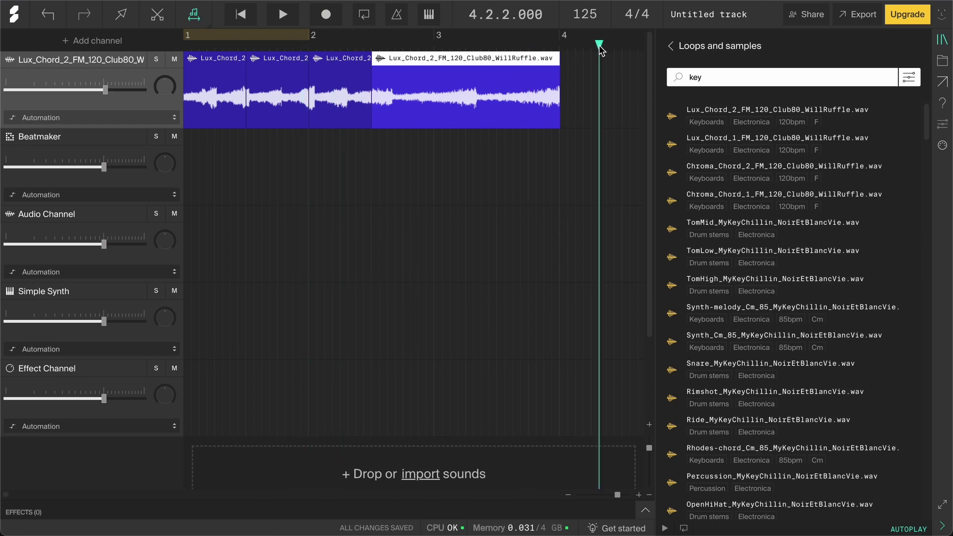
pyautogui.click(629, 49)
pyautogui.click(420, 47)
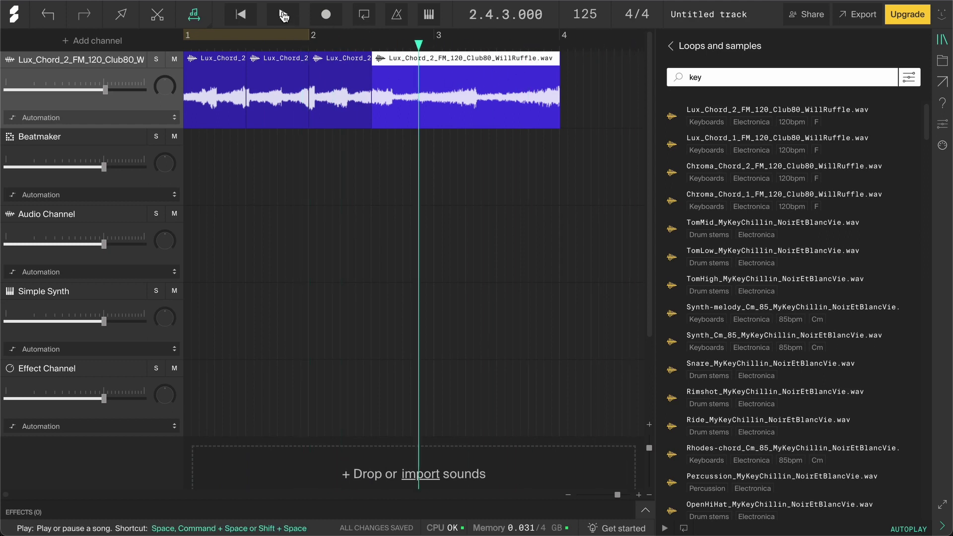
pyautogui.click(283, 16)
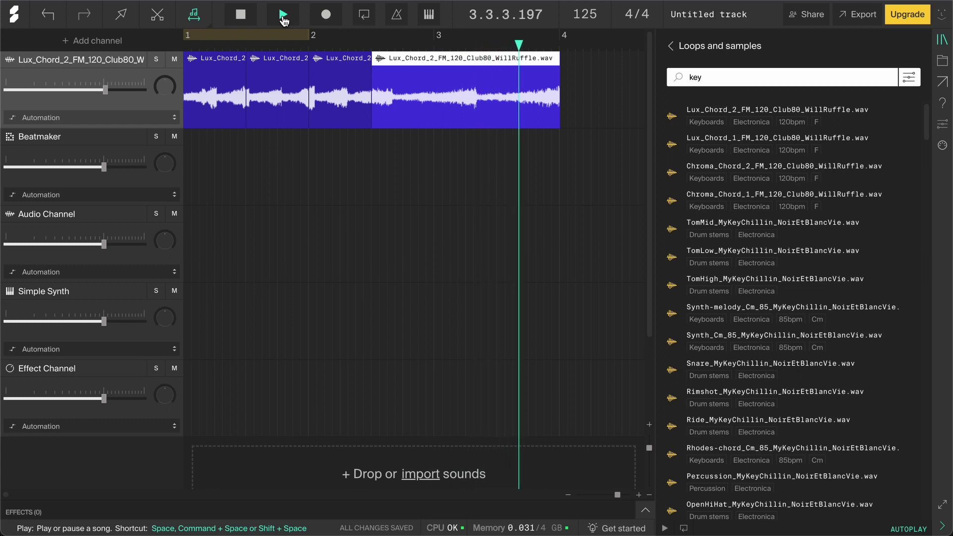
pyautogui.click(242, 17)
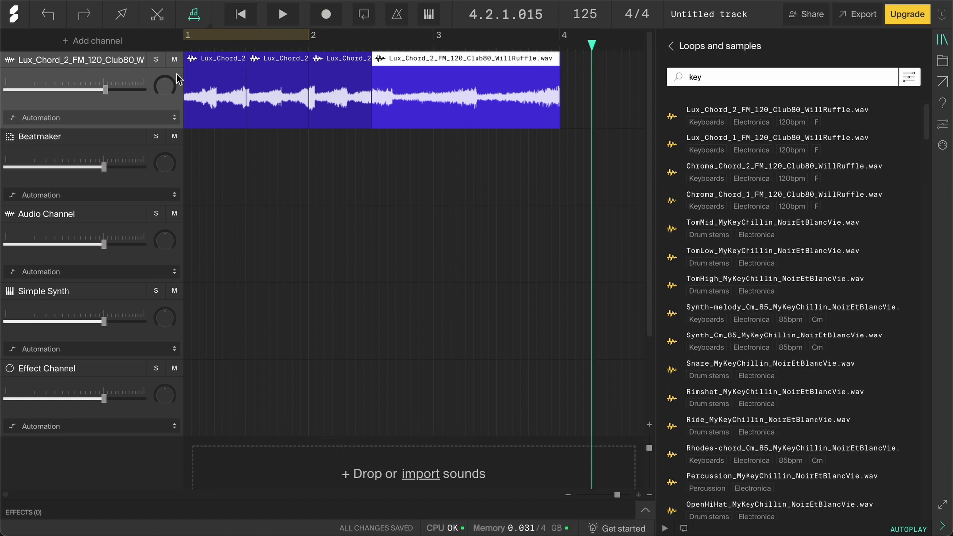
pyautogui.click(241, 14)
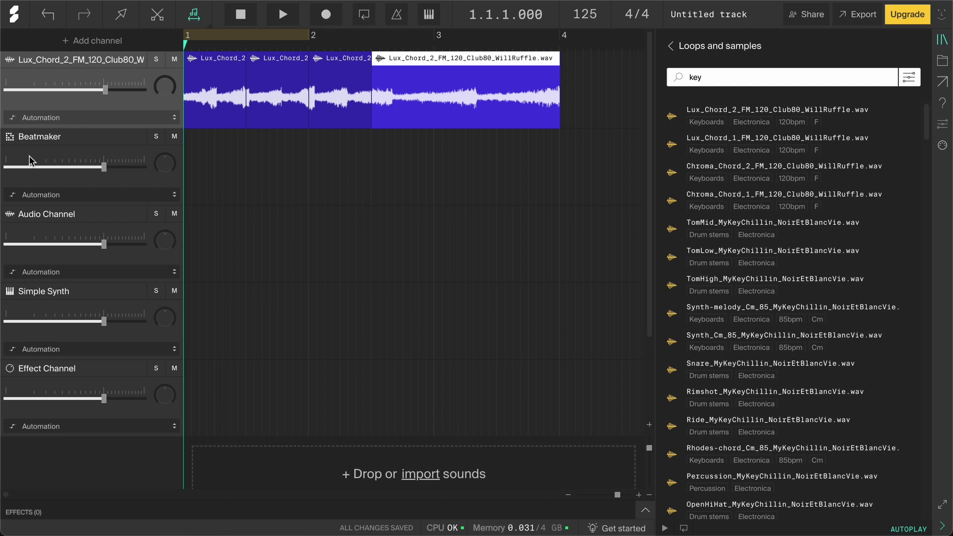
pyautogui.click(33, 229)
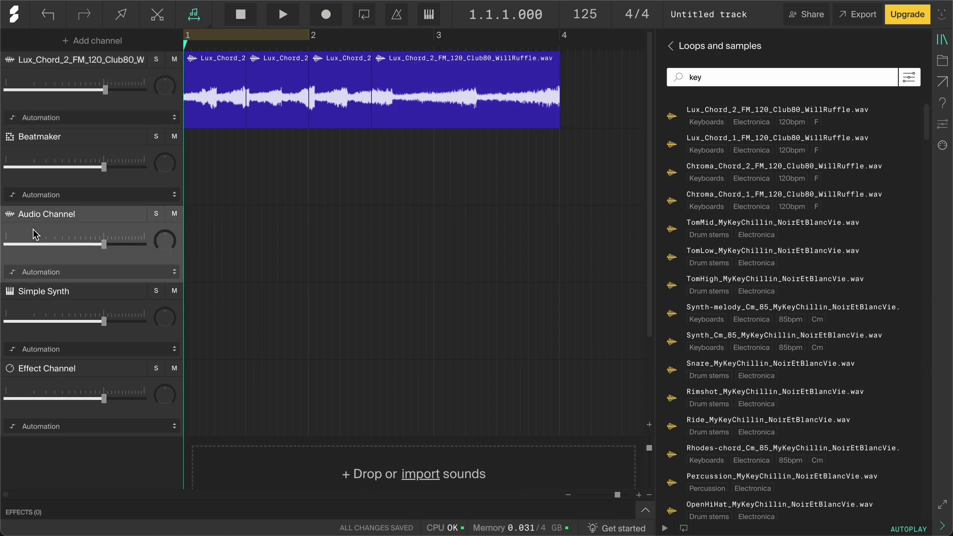
pyautogui.click(326, 20)
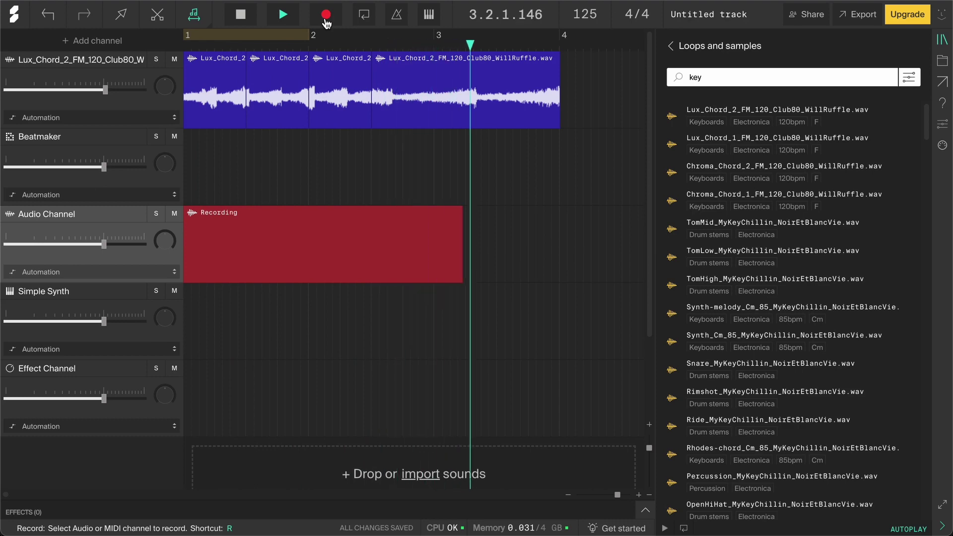
pyautogui.click(326, 20)
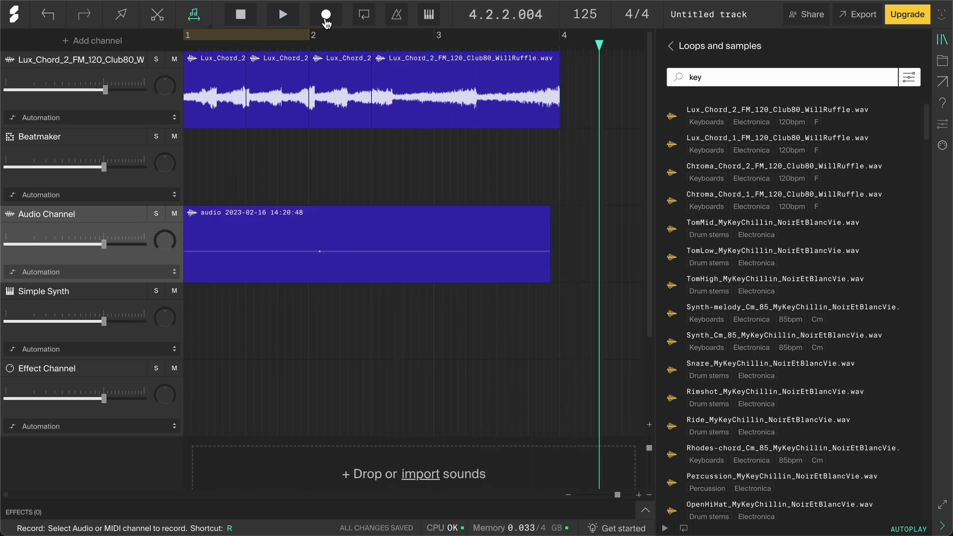
pyautogui.click(314, 215)
pyautogui.press('Delete')
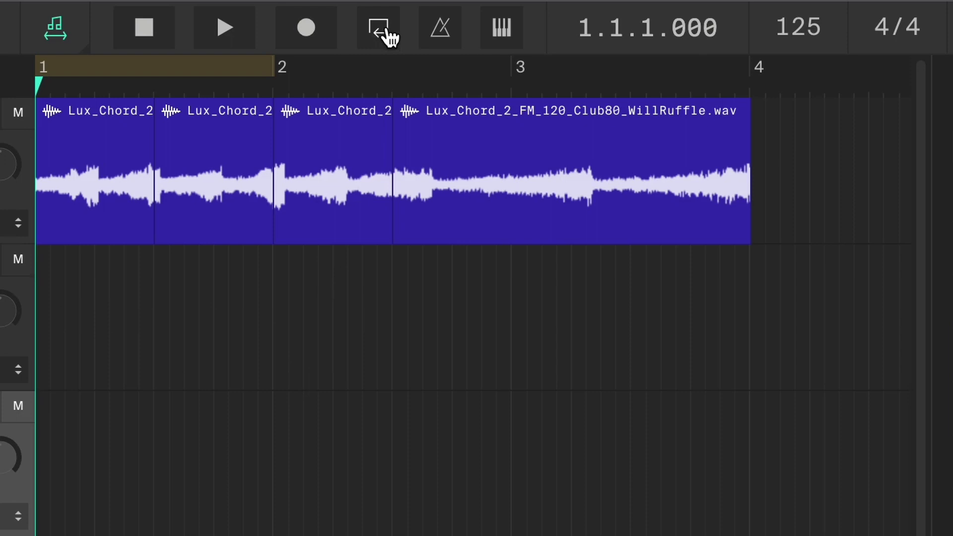
pyautogui.click(387, 37)
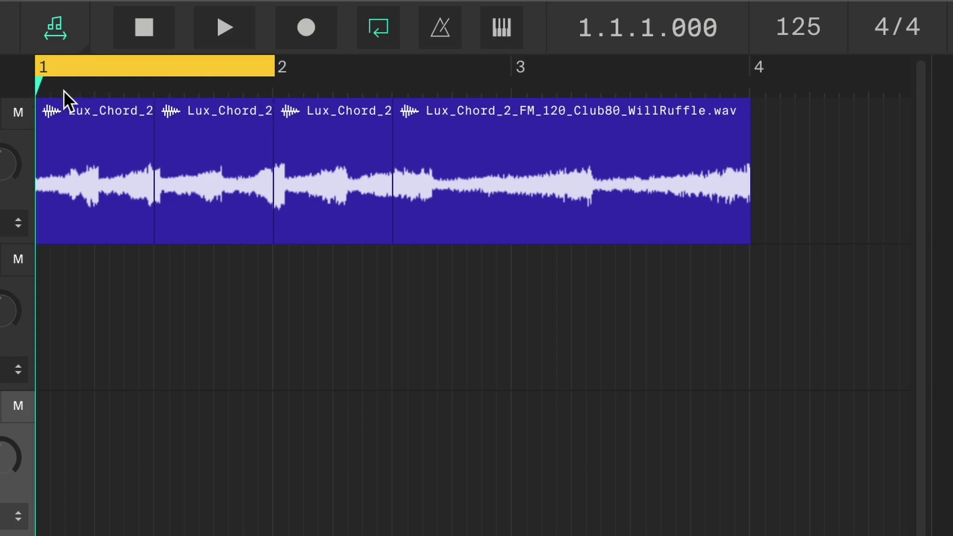
pyautogui.click(225, 27)
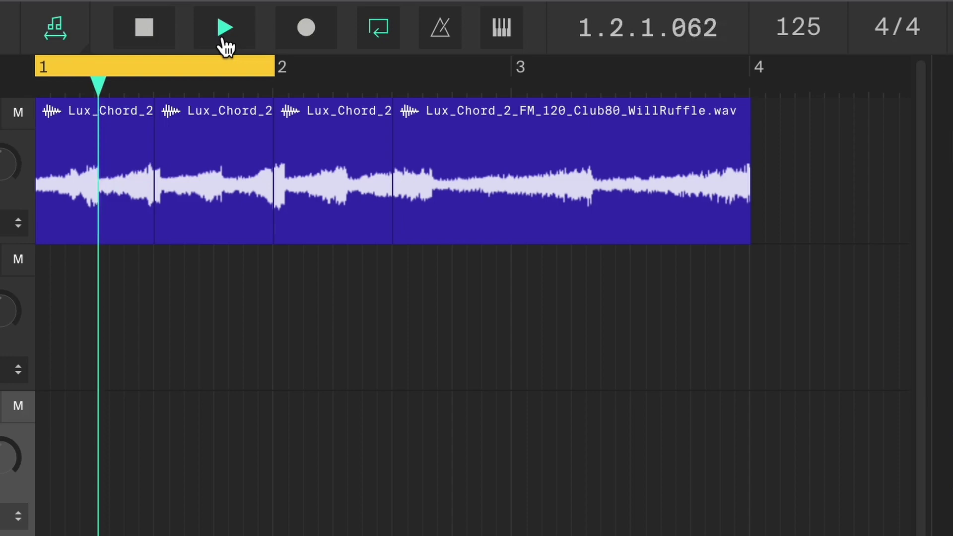
pyautogui.click(154, 32)
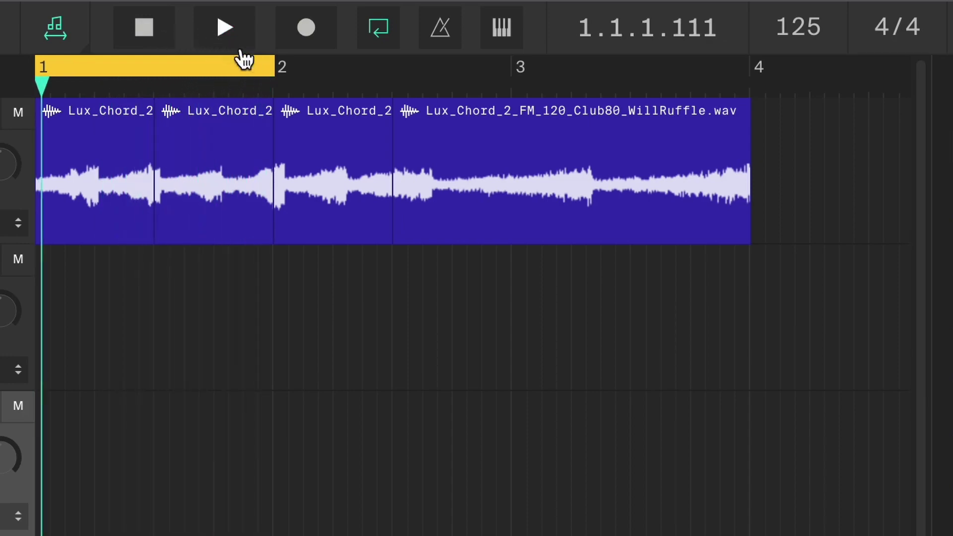
pyautogui.moveTo(277, 69)
pyautogui.mouseDown()
pyautogui.moveTo(111, 81)
pyautogui.moveTo(393, 90)
pyautogui.moveTo(282, 88)
pyautogui.mouseUp()
pyautogui.moveTo(174, 70); pyautogui.dragTo(145, 69)
pyautogui.click(147, 70)
pyautogui.click(148, 70)
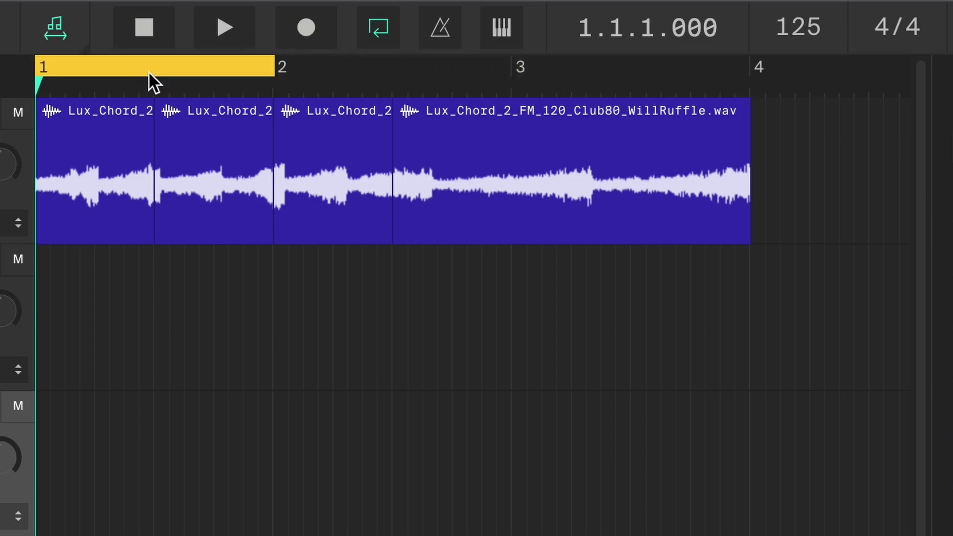
pyautogui.click(148, 71)
pyautogui.click(148, 70)
pyautogui.click(148, 70)
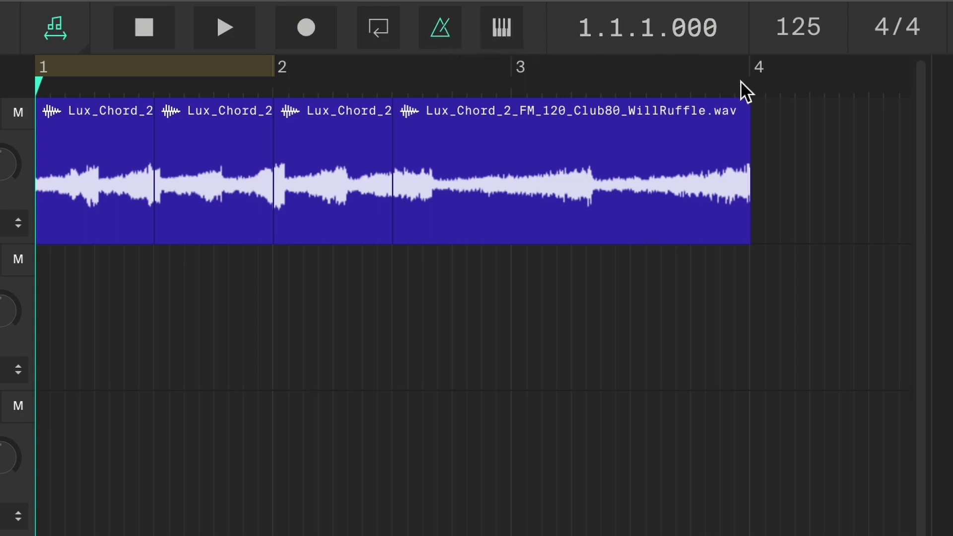
# Step: Play from near bar 4, then stop with the playhead at bar 5
pyautogui.click(794, 89)
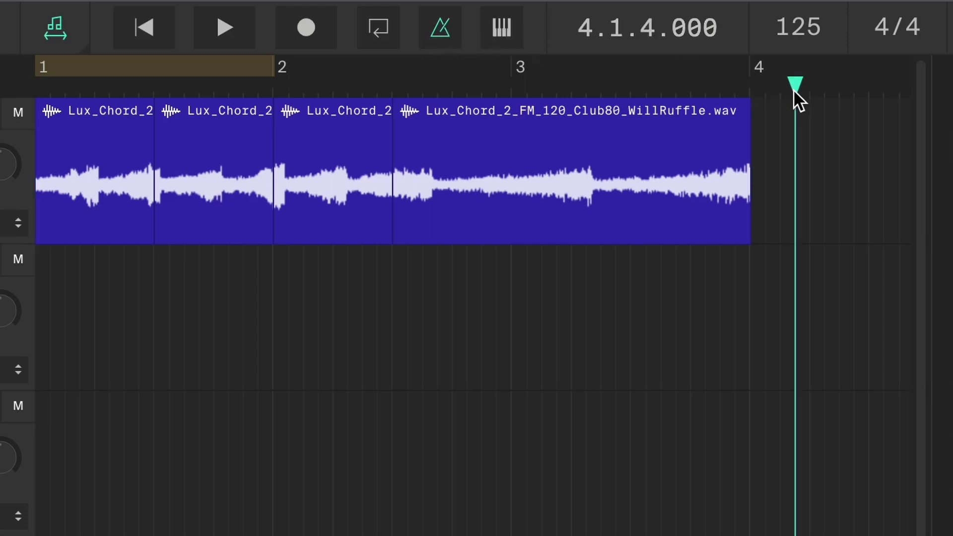
pyautogui.click(242, 29)
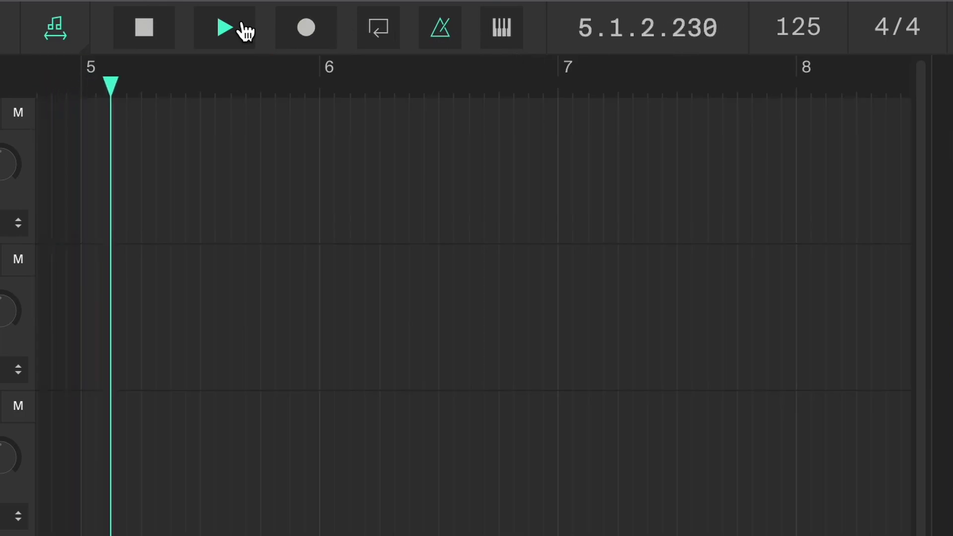
pyautogui.click(145, 31)
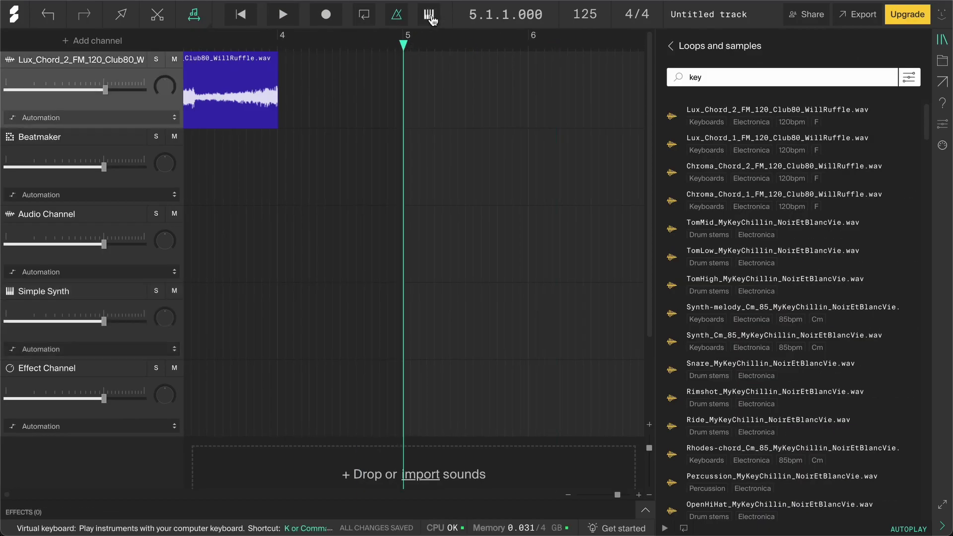
# Step: Open the Virtual Keyboard for Simple Synth and play C4, D and another note on its keys
pyautogui.click(430, 16)
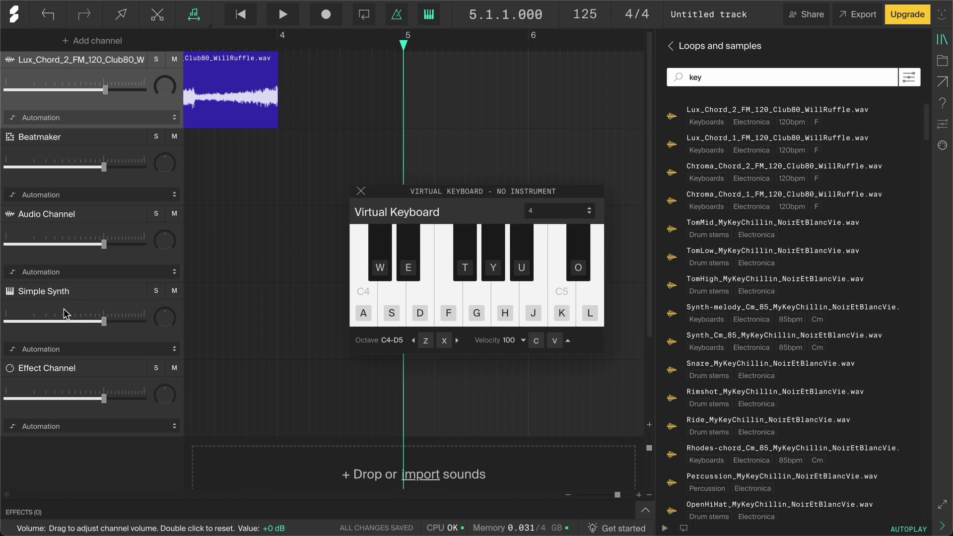
pyautogui.click(15, 312)
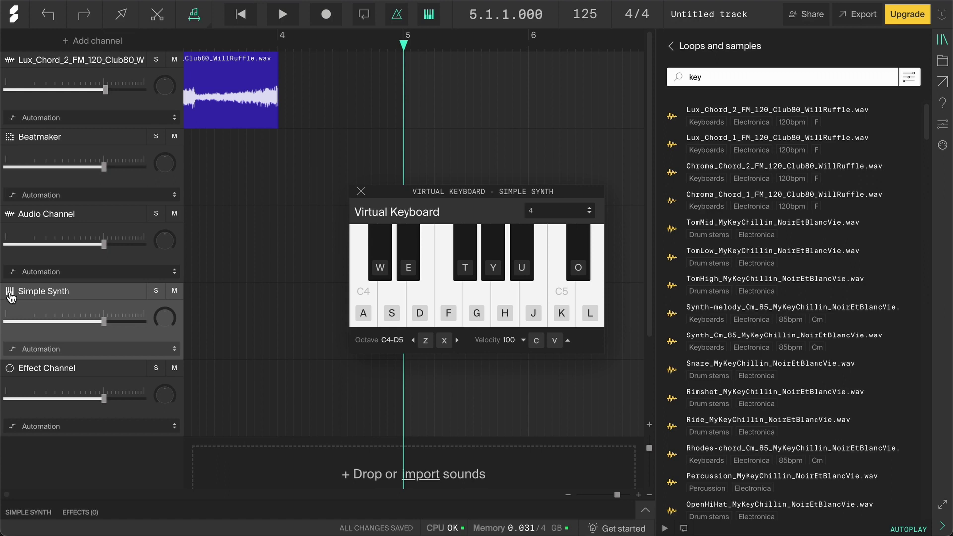
pyautogui.click(362, 301)
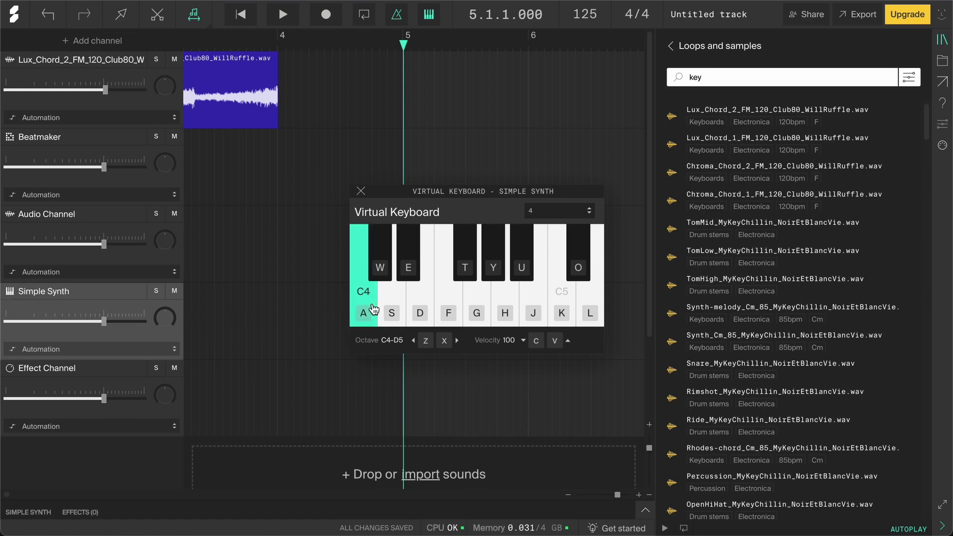
pyautogui.click(400, 309)
pyautogui.click(421, 309)
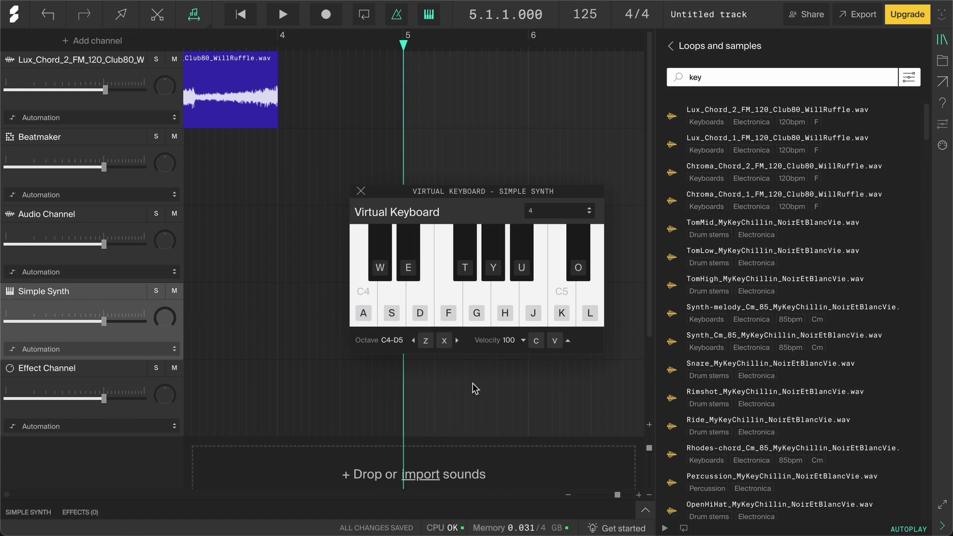
# Step: Play C, E and G with the A, D and G computer keys
pyautogui.press('a')
pyautogui.press('d')
pyautogui.press('g')
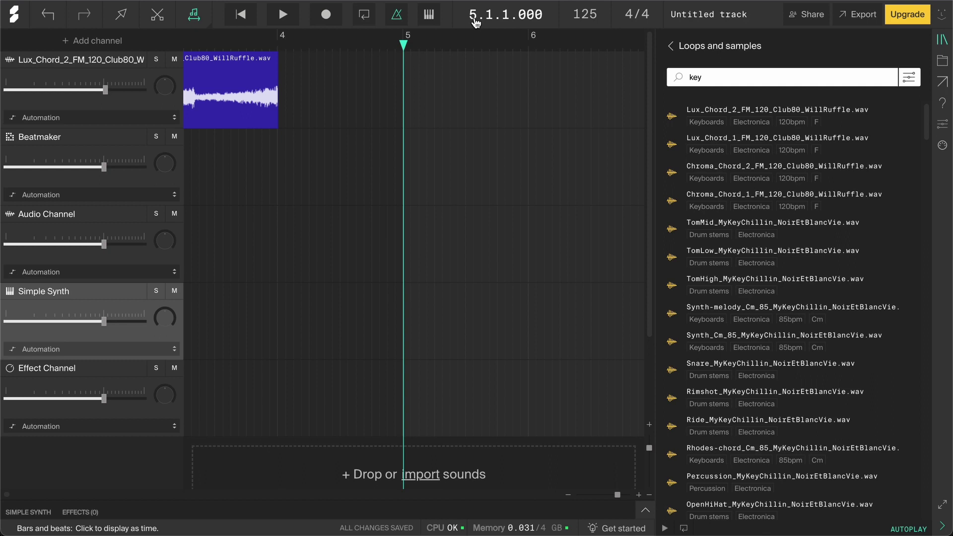
pyautogui.click(504, 15)
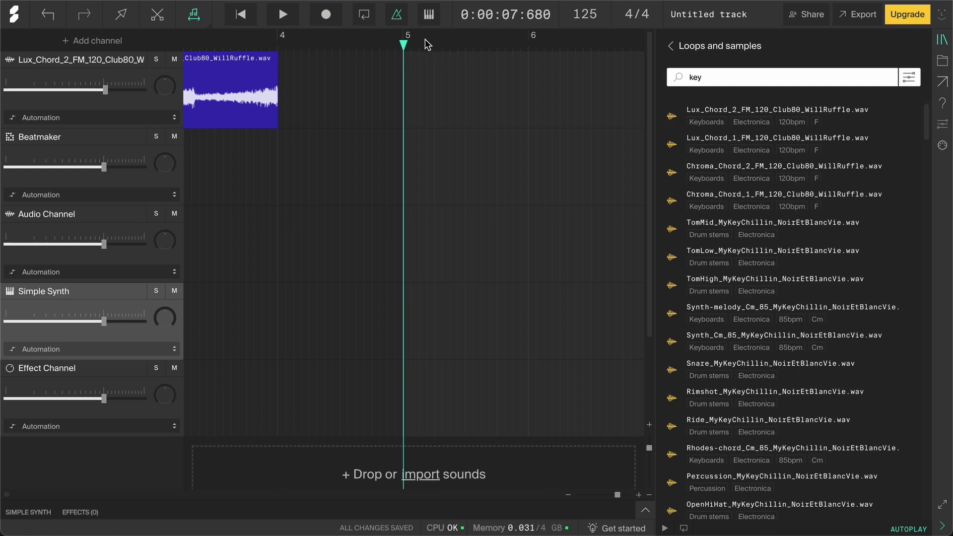
pyautogui.moveTo(427, 40); pyautogui.dragTo(560, 57)
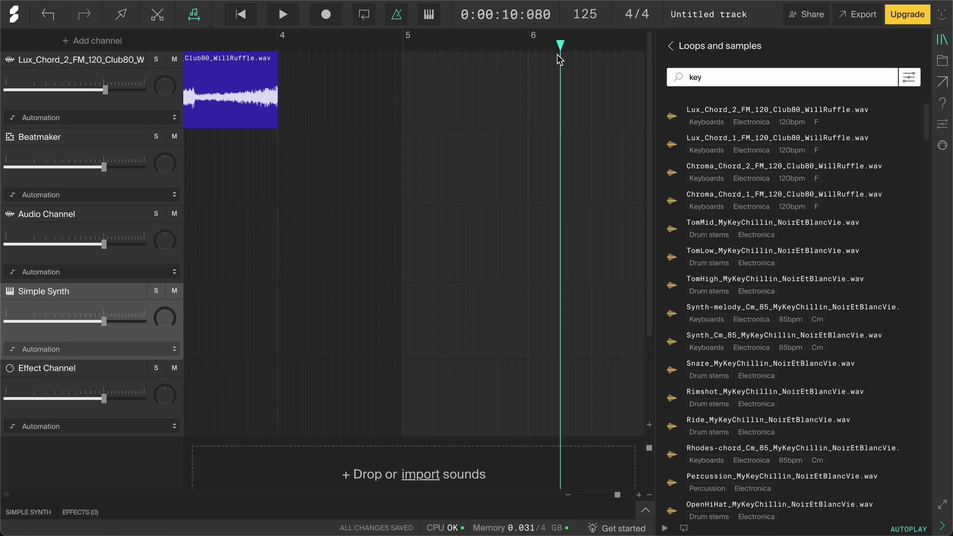
pyautogui.click(398, 36)
pyautogui.click(520, 24)
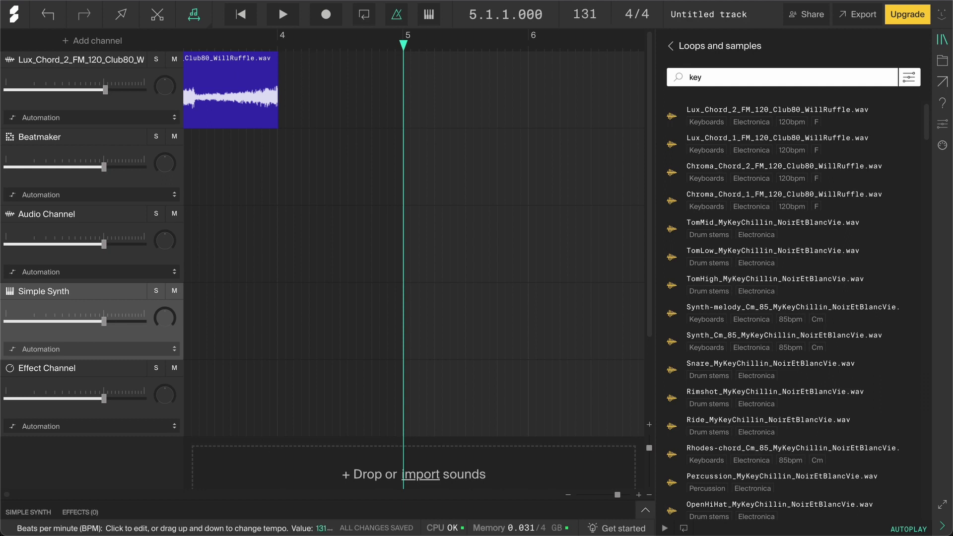
# Step: Raise the tempo to 133 BPM, test playback, then return the playhead to bar 5
pyautogui.moveTo(585, 14); pyautogui.dragTo(592, 67)
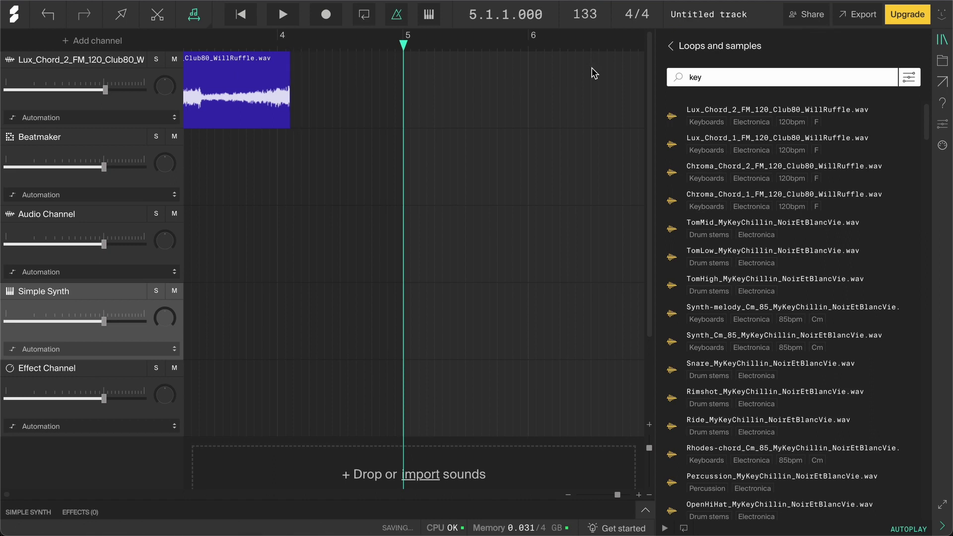
pyautogui.click(284, 18)
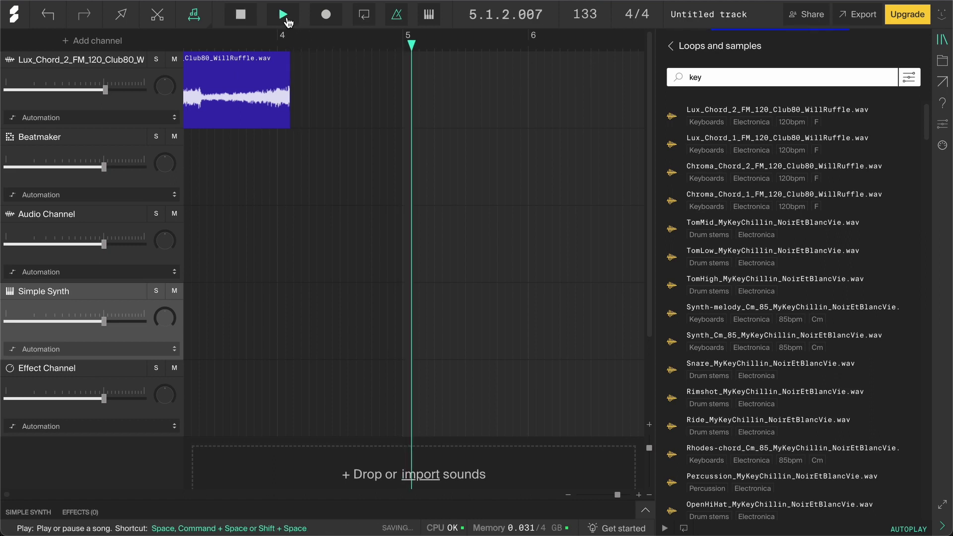
pyautogui.click(255, 20)
pyautogui.click(404, 45)
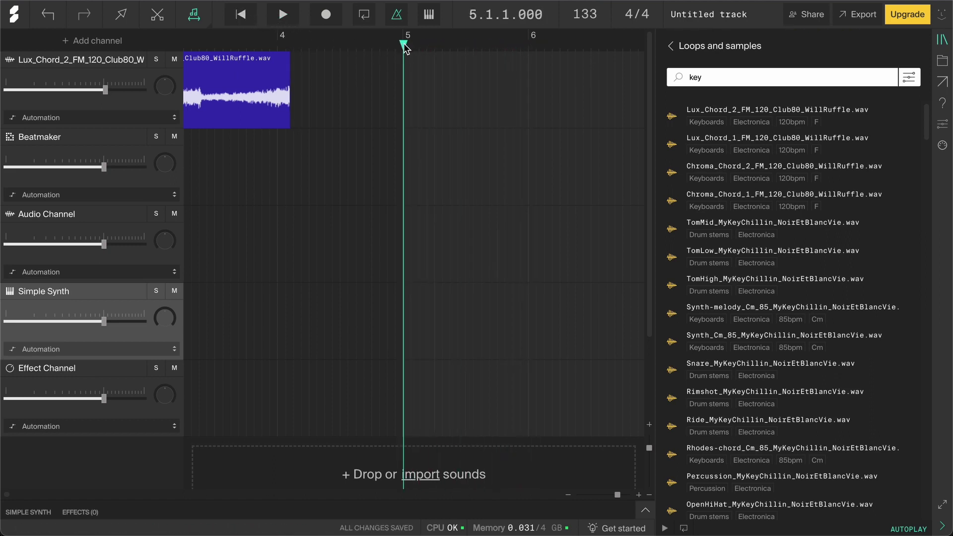
# Step: Set the tempo to 90 BPM, play it back, and return the playhead to bar 5
pyautogui.click(584, 14)
pyautogui.write('90')
pyautogui.press('Return')
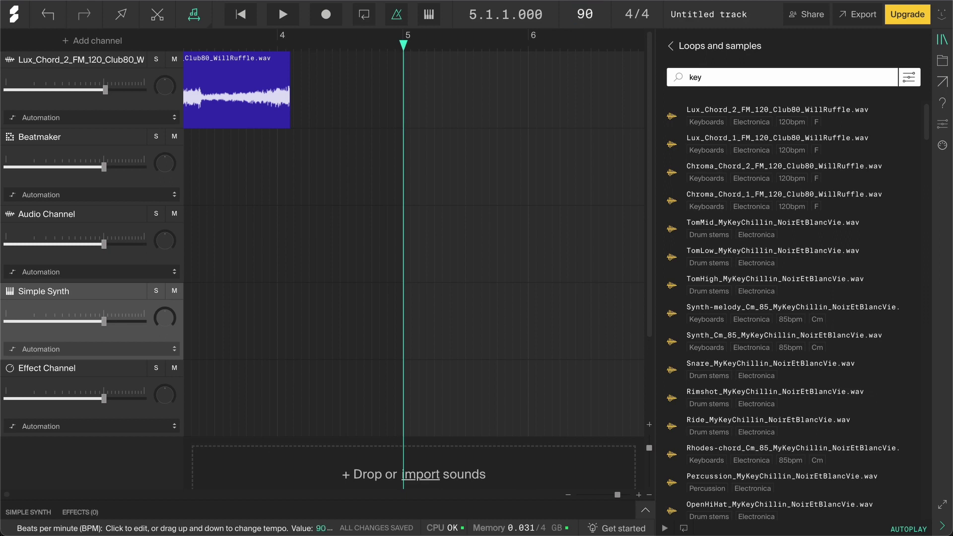
pyautogui.click(285, 18)
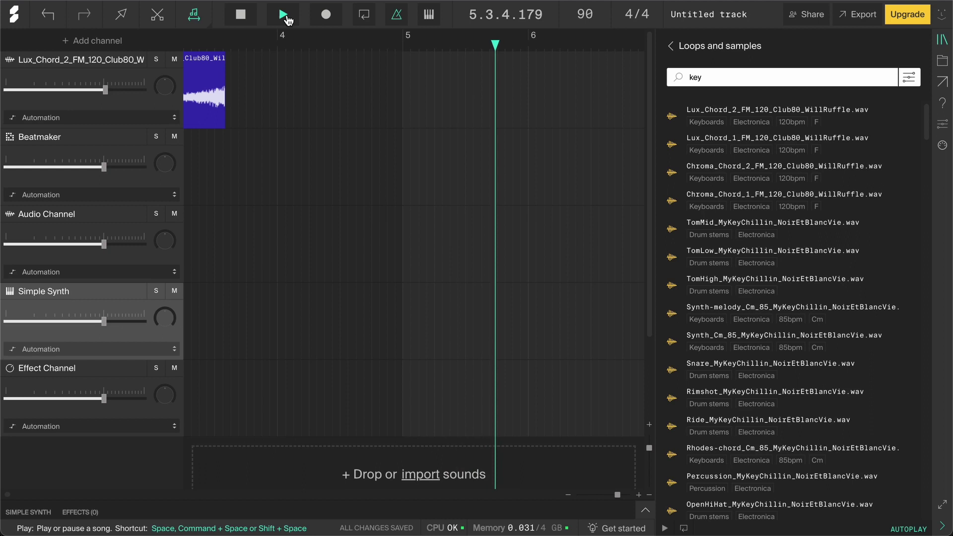
pyautogui.click(256, 20)
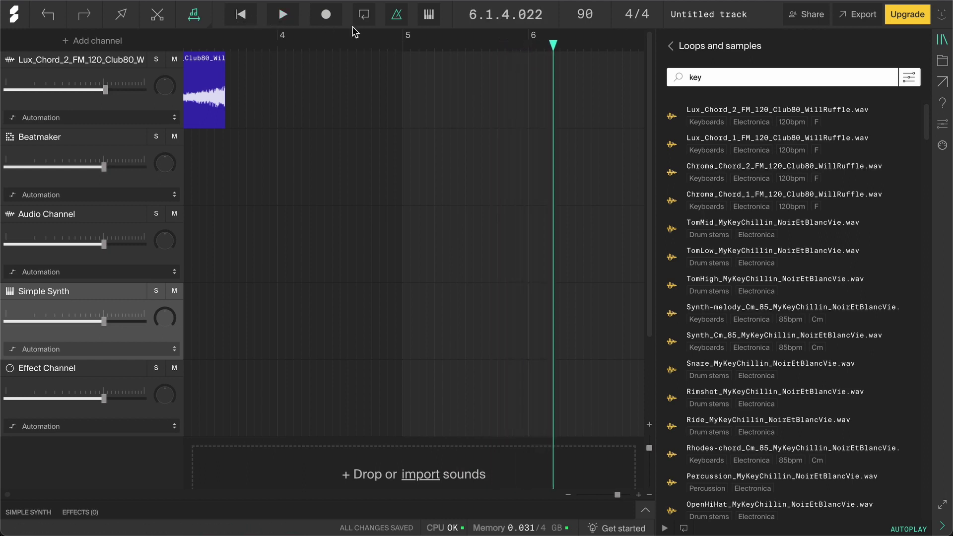
pyautogui.click(401, 43)
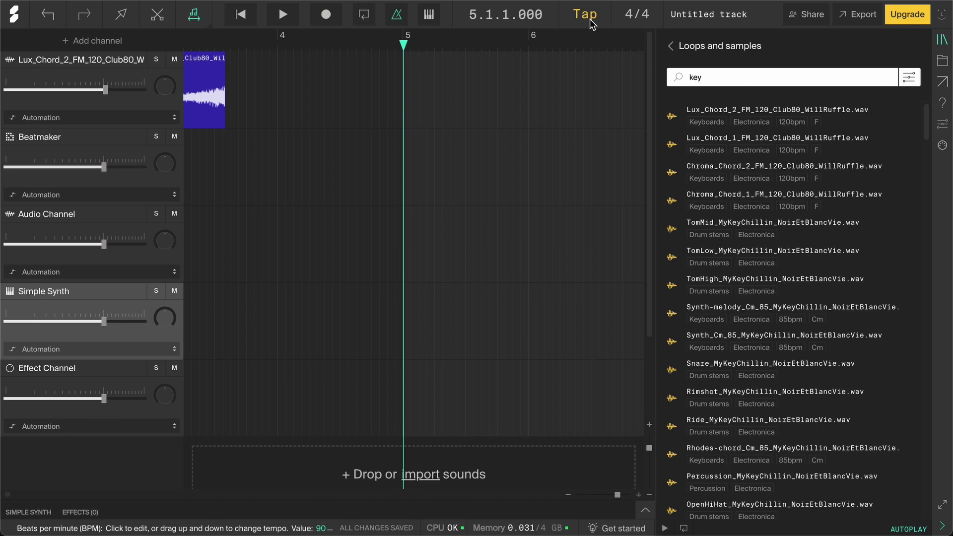
# Step: Scroll the tempo to 153 BPM and play the track at that speed
pyautogui.scroll(-1, 590, 19)
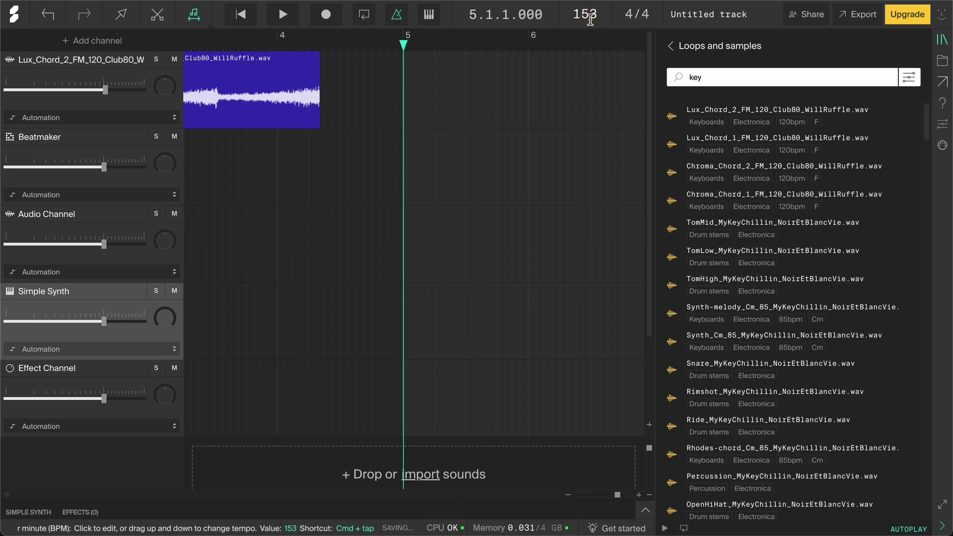
pyautogui.click(287, 22)
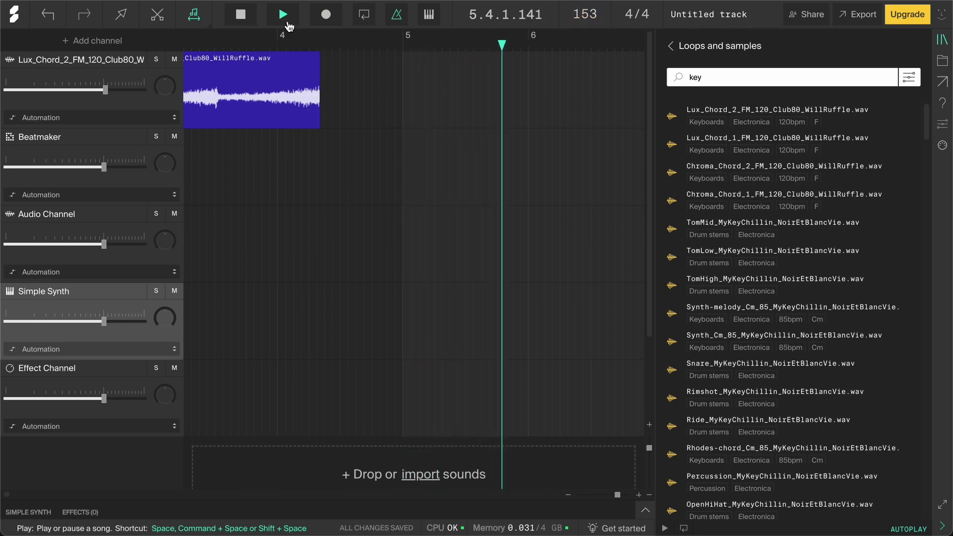
pyautogui.click(242, 18)
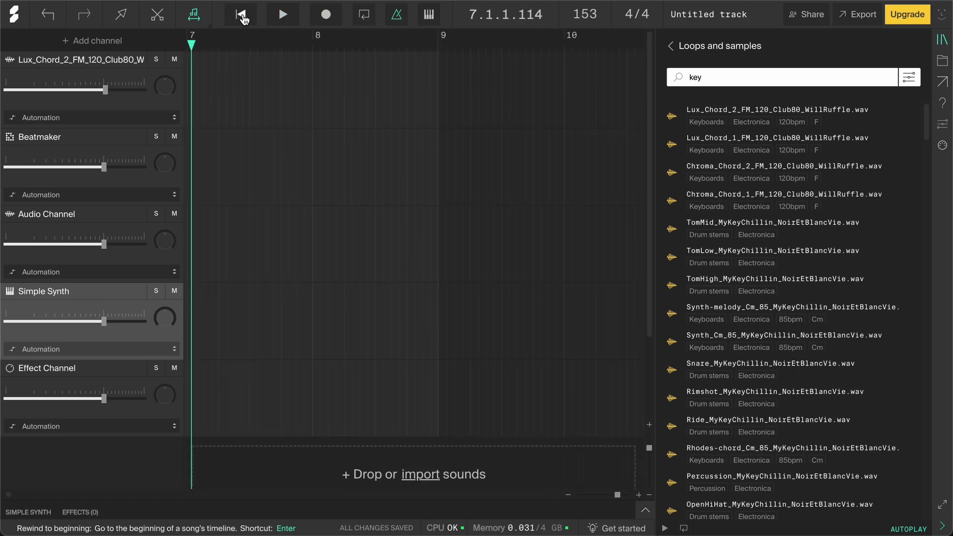
# Step: Rewind the playhead to bar 5 and change the time signature to 3/4
pyautogui.click(291, 107)
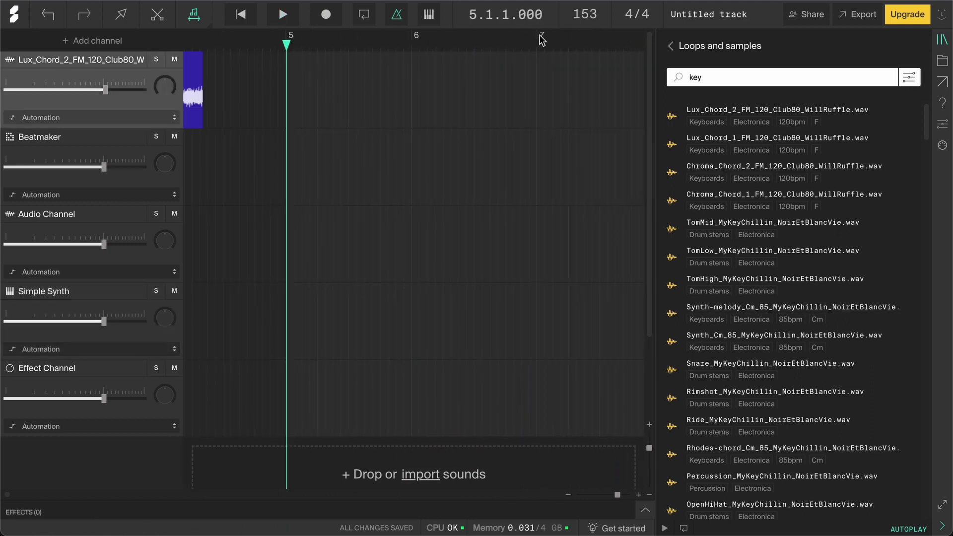
pyautogui.click(638, 15)
pyautogui.write('3')
pyautogui.press('Return')
# Step: Change the time signature back to 4/4
pyautogui.click(641, 15)
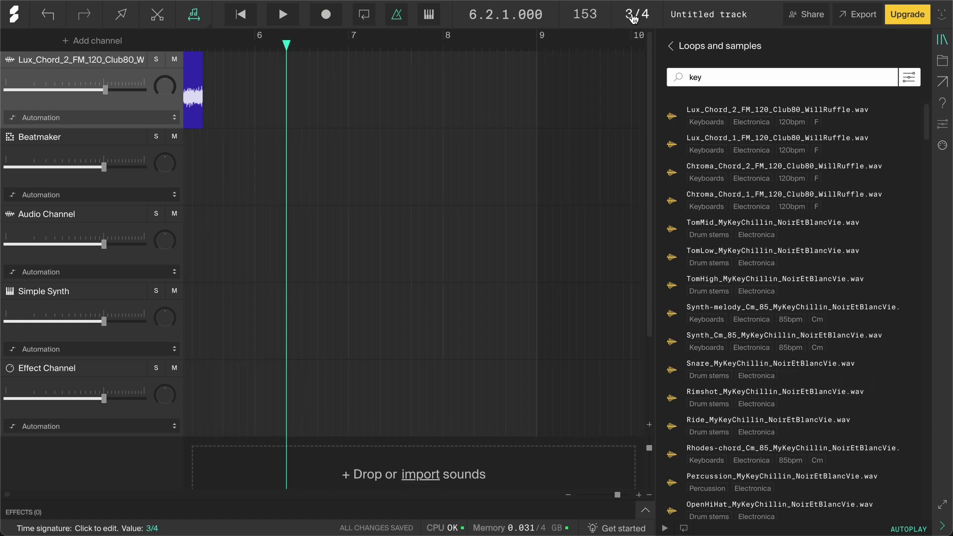
pyautogui.write('4')
pyautogui.press('Return')
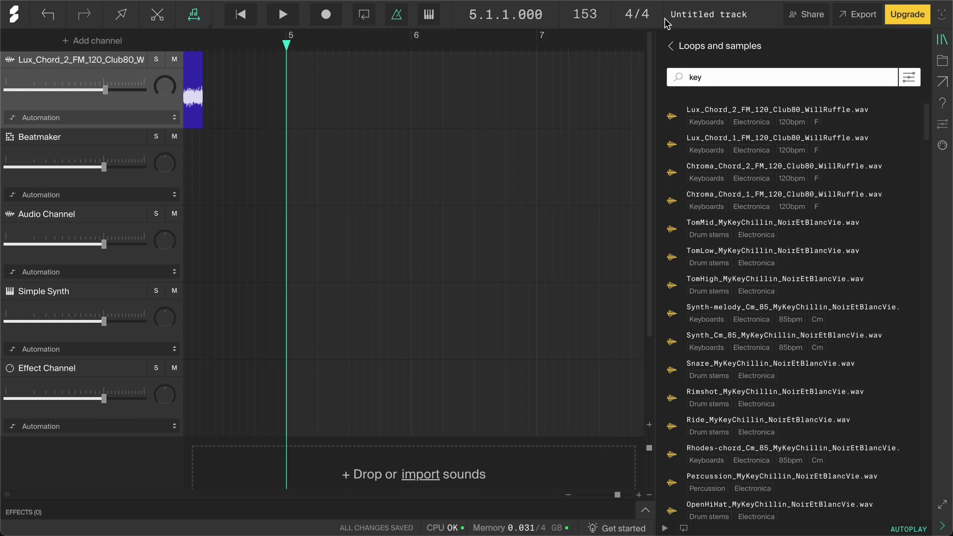
# Step: Replace the project name 'Untitled track' with 'First song' in the project settings and confirm
pyautogui.click(725, 20)
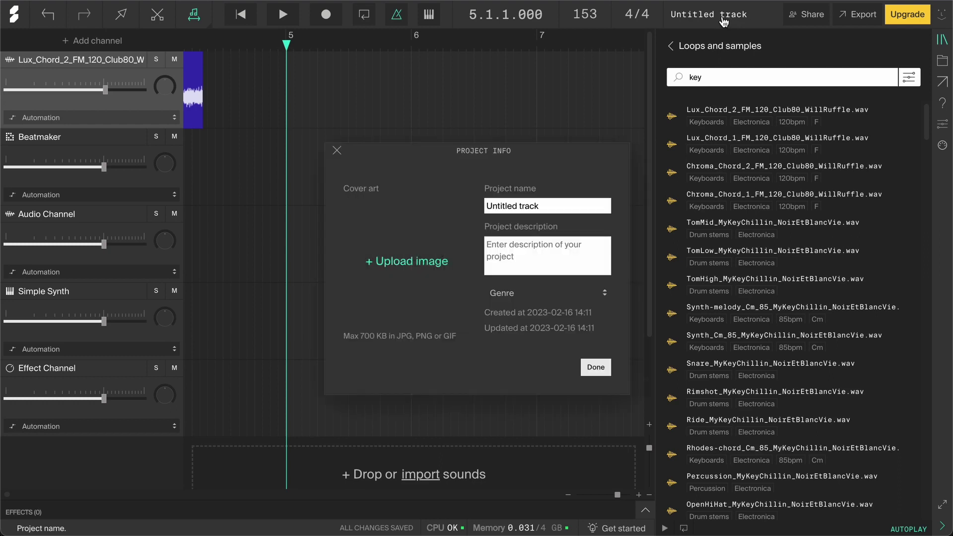
pyautogui.moveTo(542, 206); pyautogui.dragTo(478, 204)
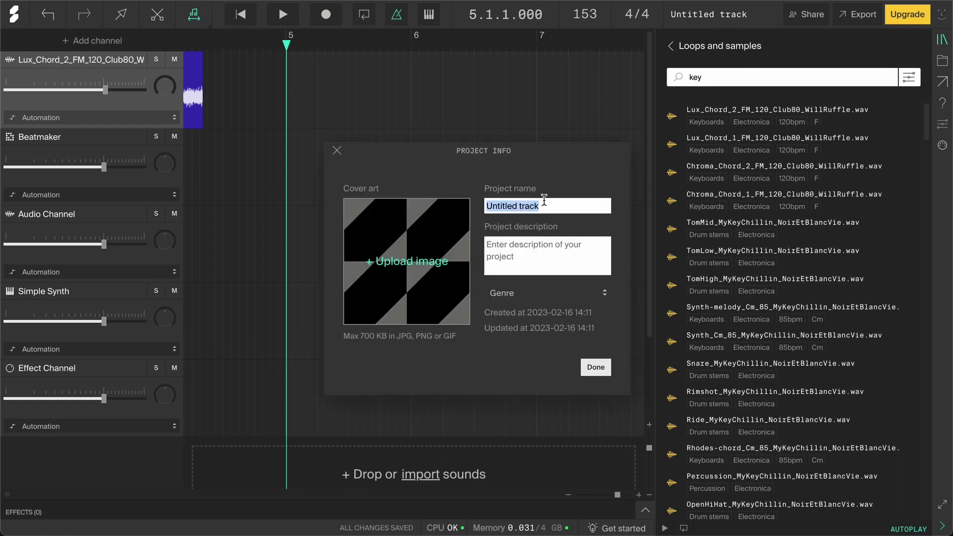
pyautogui.write('First song')
pyautogui.click(596, 370)
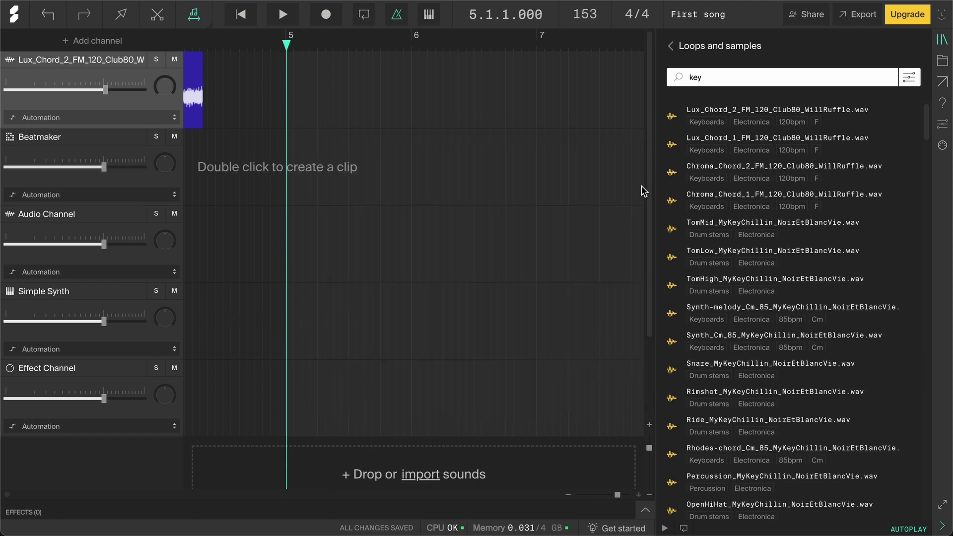
pyautogui.click(808, 22)
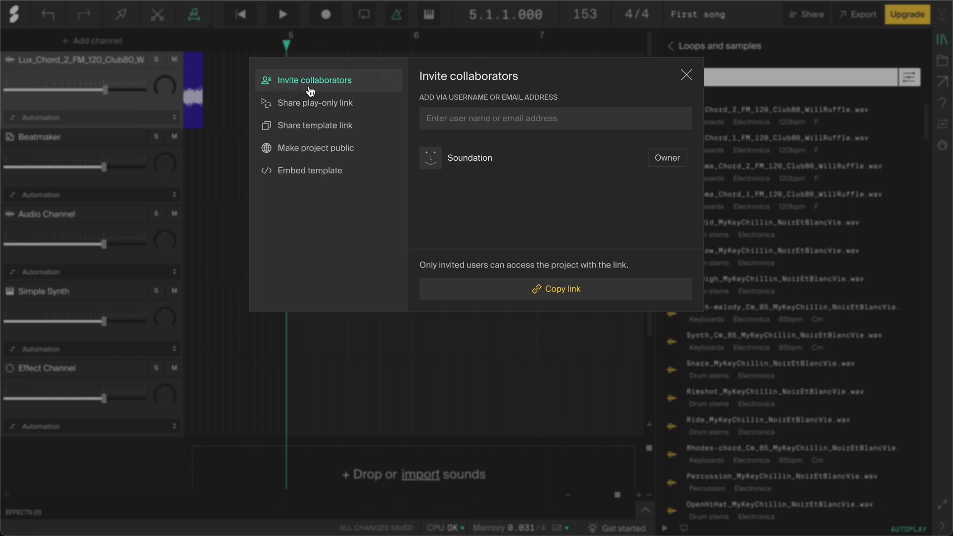
pyautogui.click(340, 106)
pyautogui.click(341, 128)
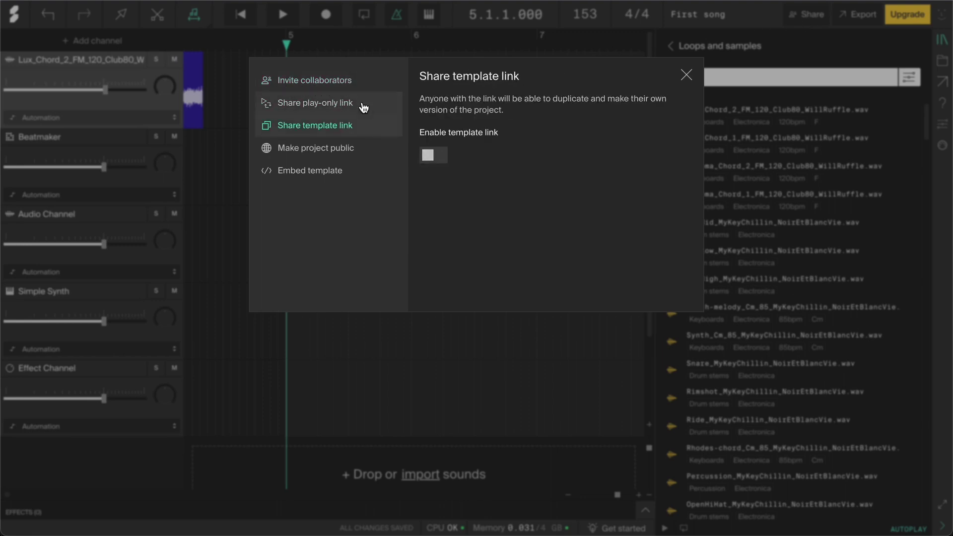
pyautogui.click(367, 82)
pyautogui.click(687, 76)
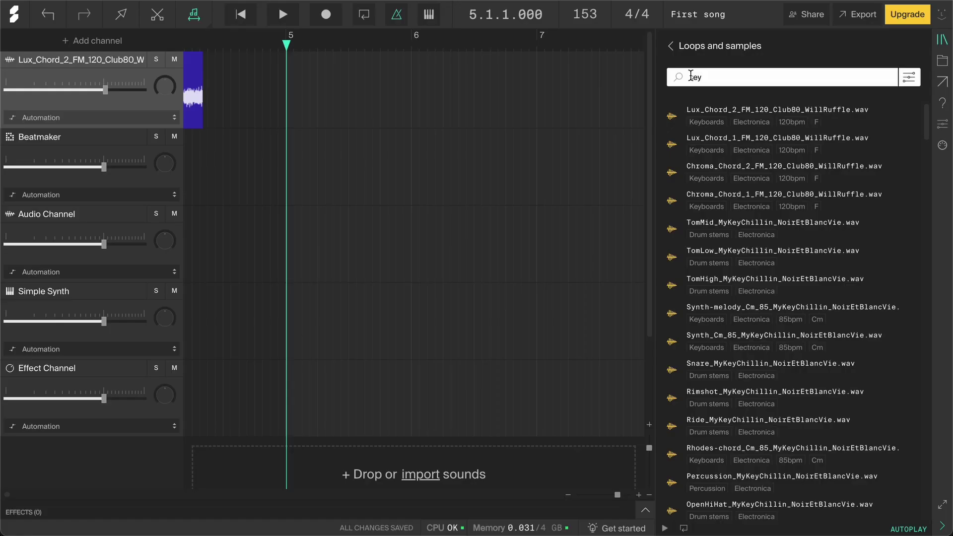
# Step: Show the Export panel with LO-RES MP3, locked HIGH-RES MP3 and WAV options
pyautogui.click(855, 17)
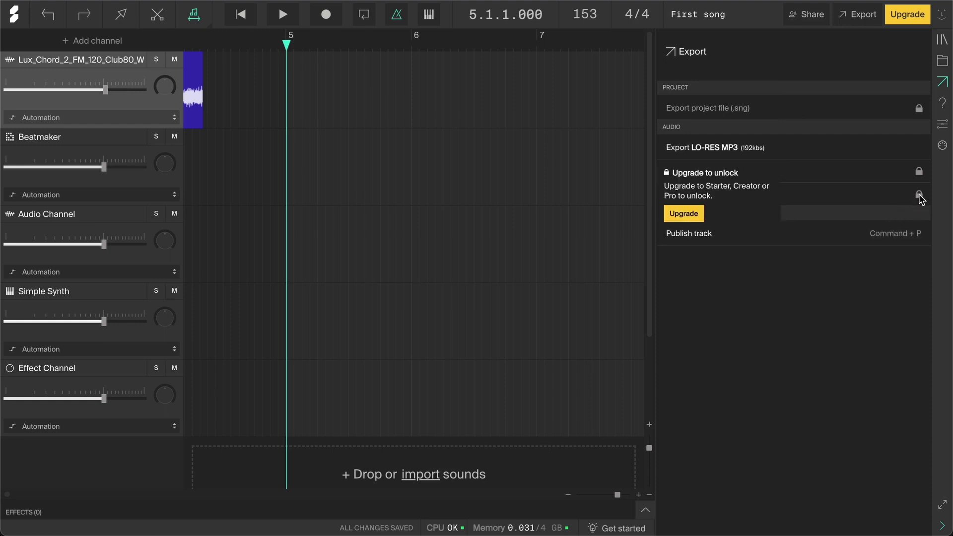
pyautogui.moveTo(918, 175)
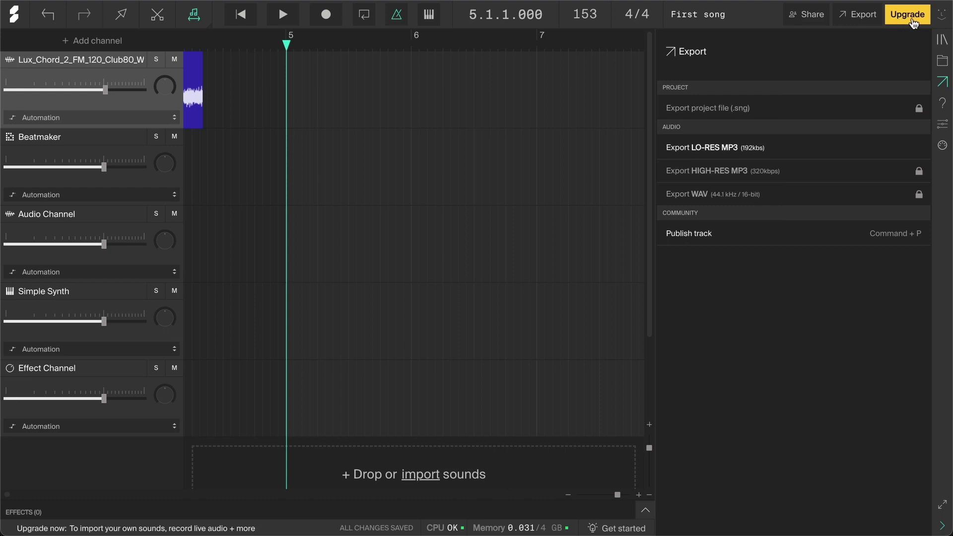
# Step: Hide the right-side Export panel to widen the timeline
pyautogui.click(942, 529)
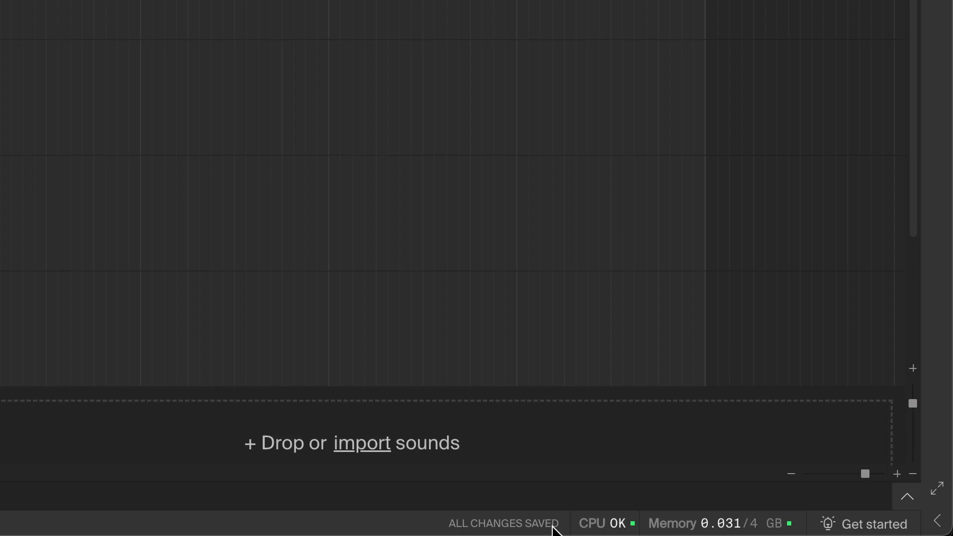
pyautogui.moveTo(587, 523)
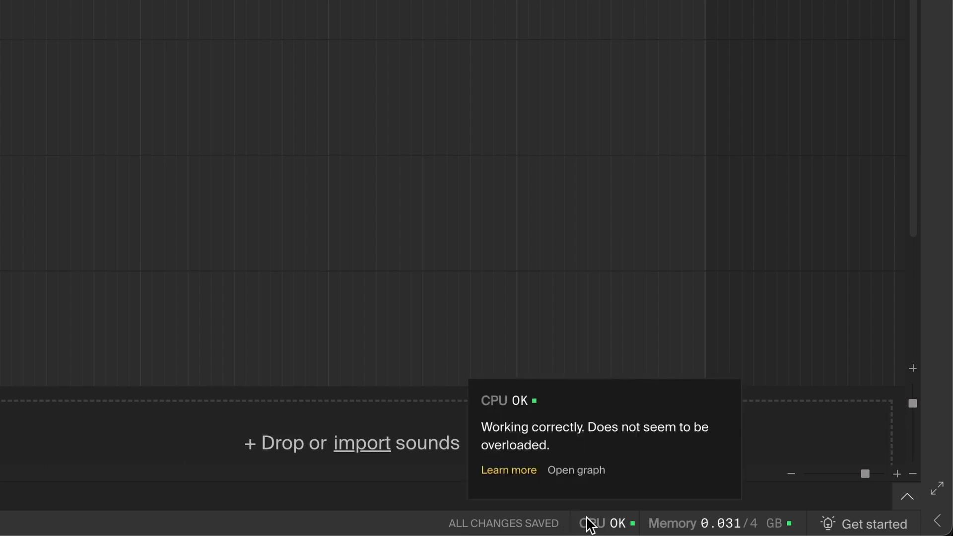
pyautogui.moveTo(705, 518)
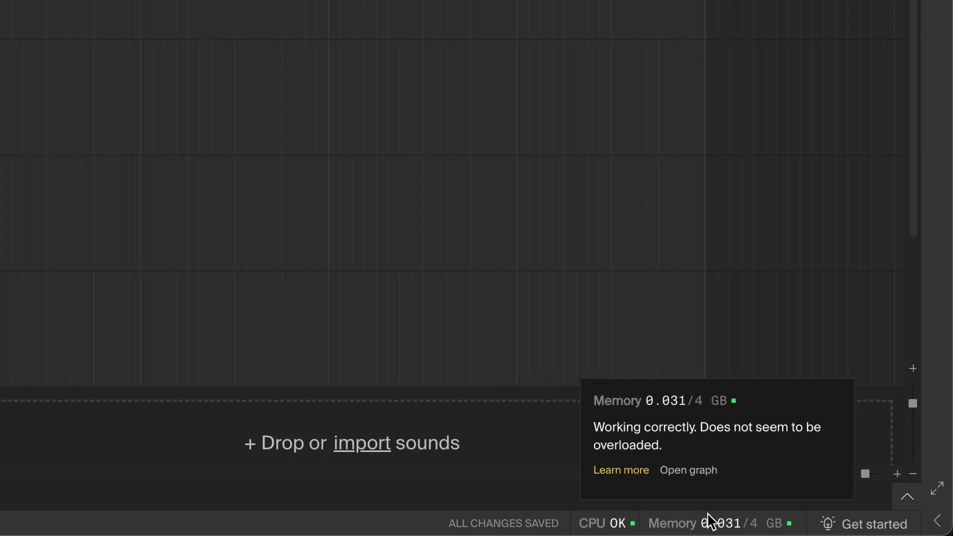